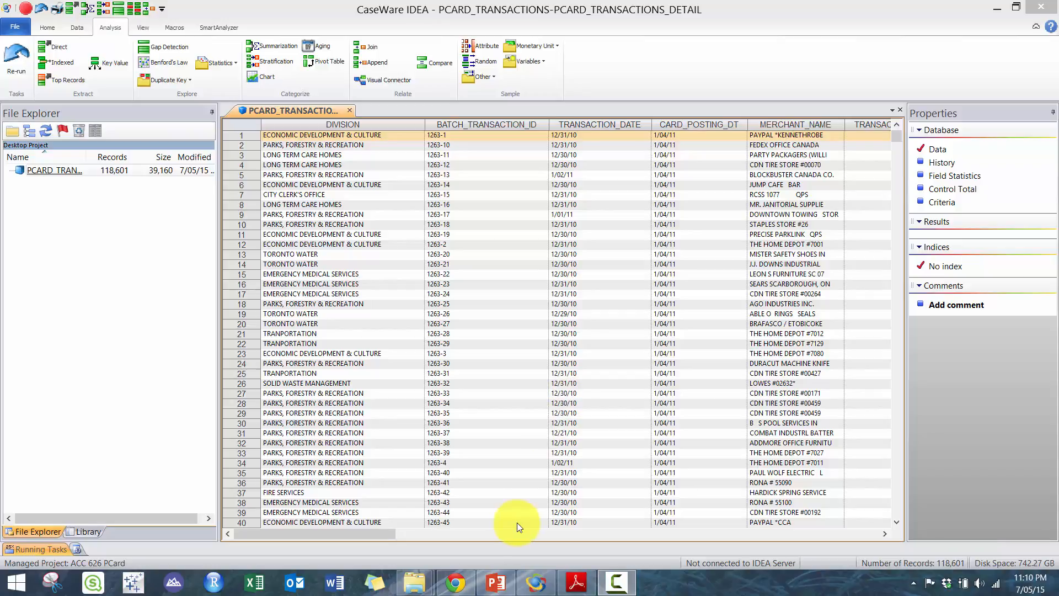
- Run duplicate key detection on MERCHANT_NAME, TRANSACTION_DATE and ORIGINAL_AMOUNT, all ascending, and output the duplicate records to Duplicate_Transactions
click(495, 581)
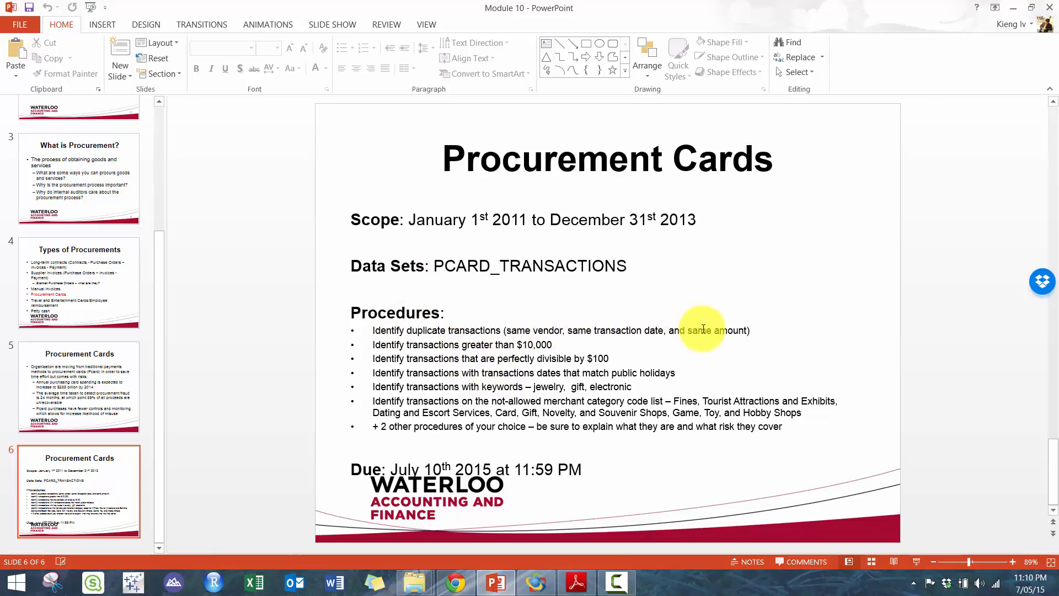
click(498, 585)
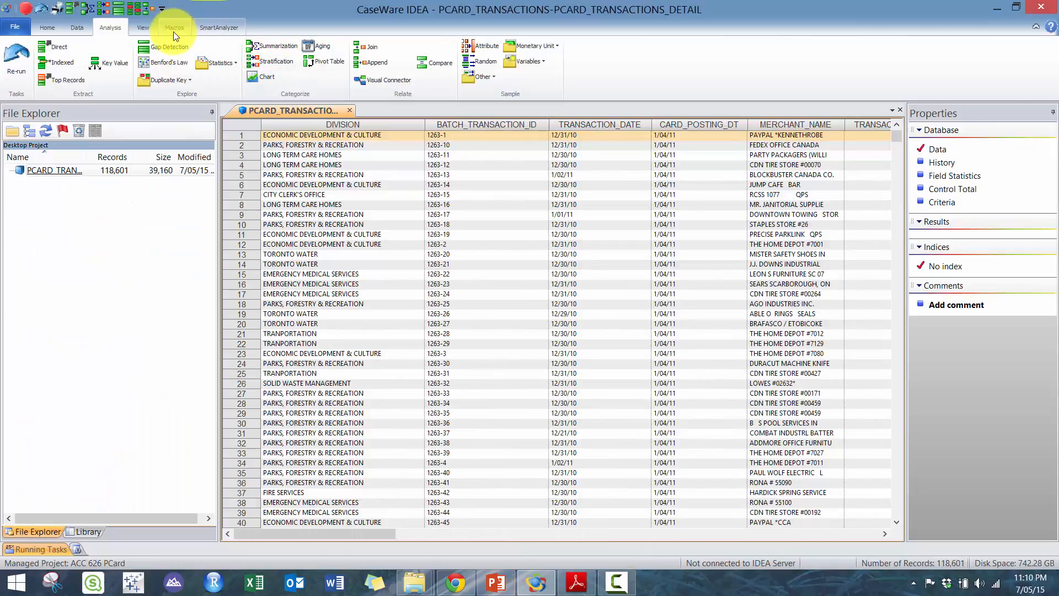
click(174, 81)
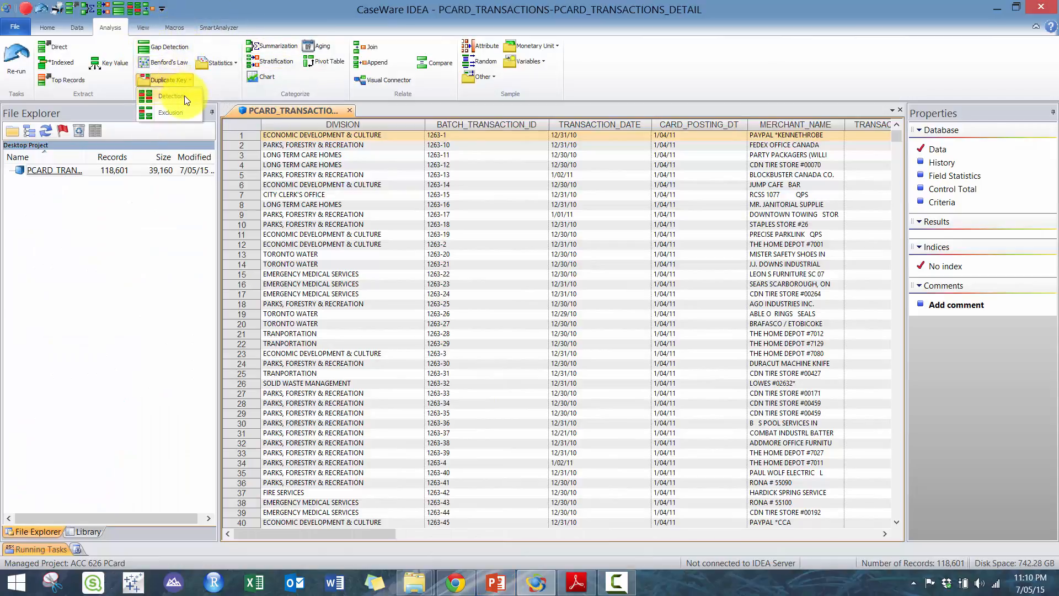
click(607, 273)
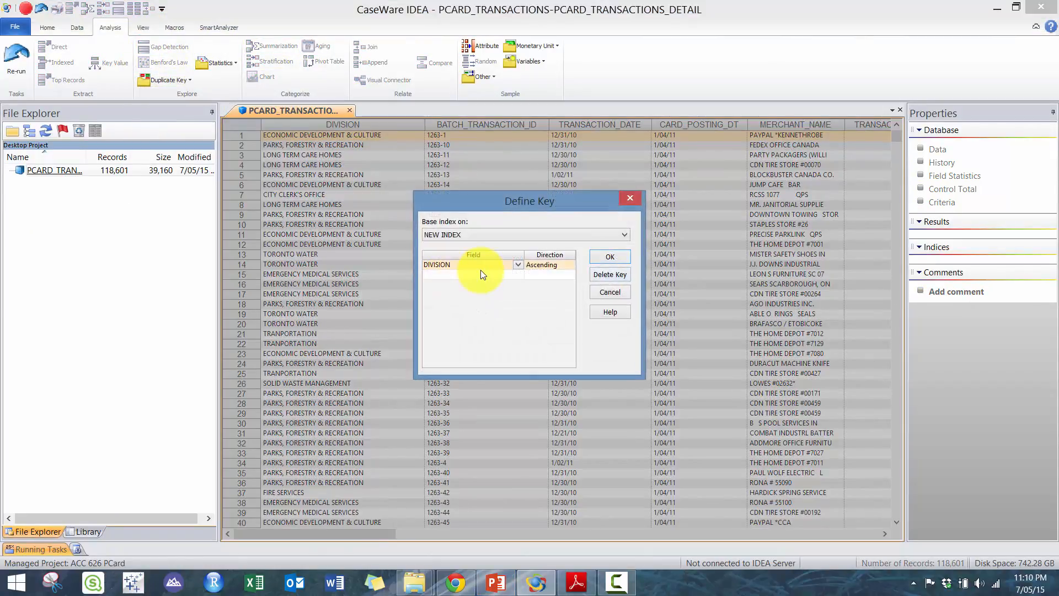
click(518, 265)
click(497, 301)
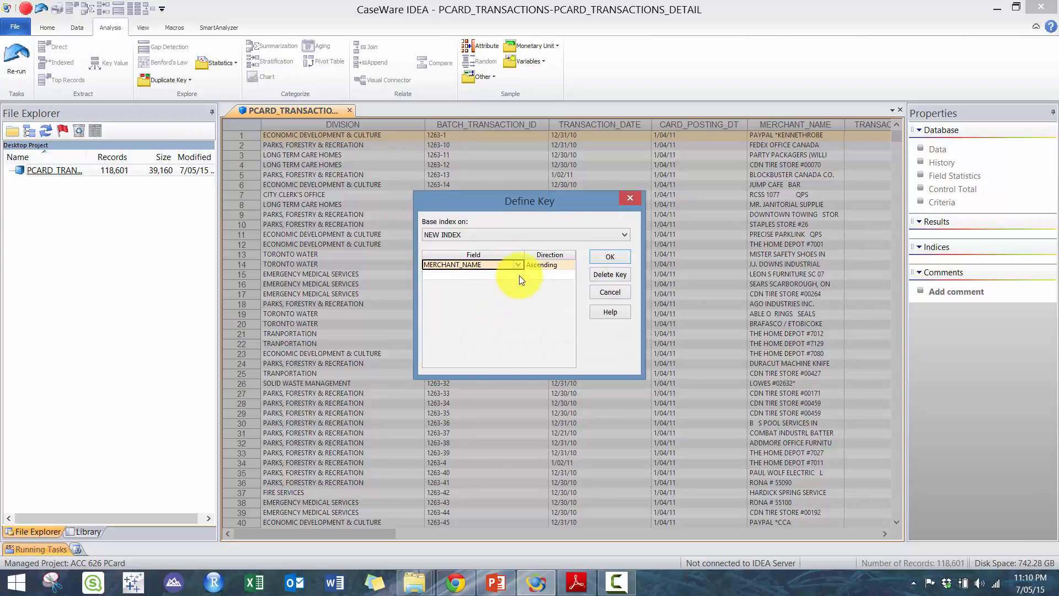
click(521, 276)
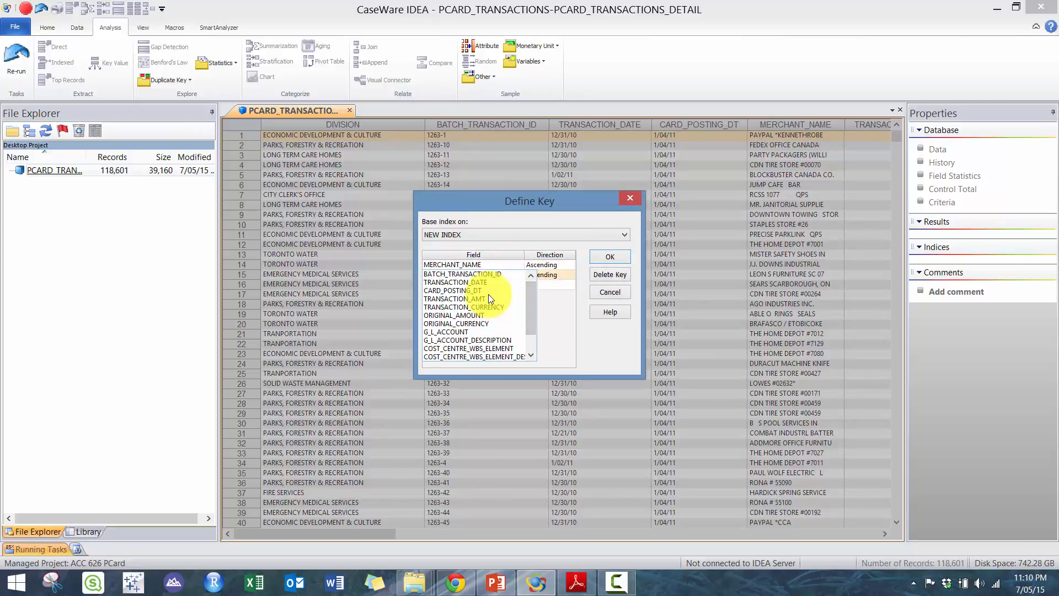
click(473, 282)
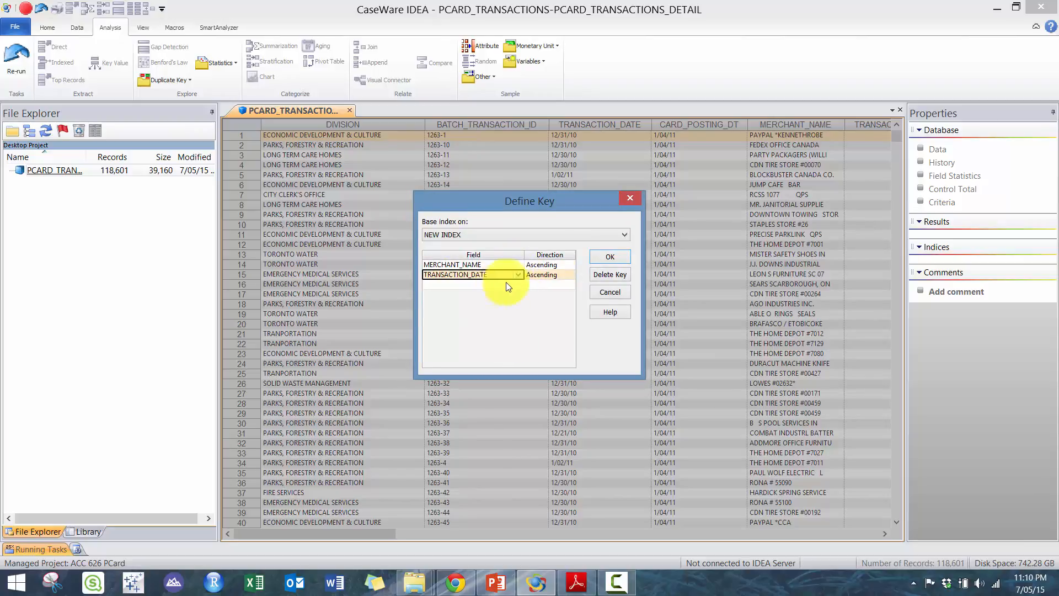
click(520, 285)
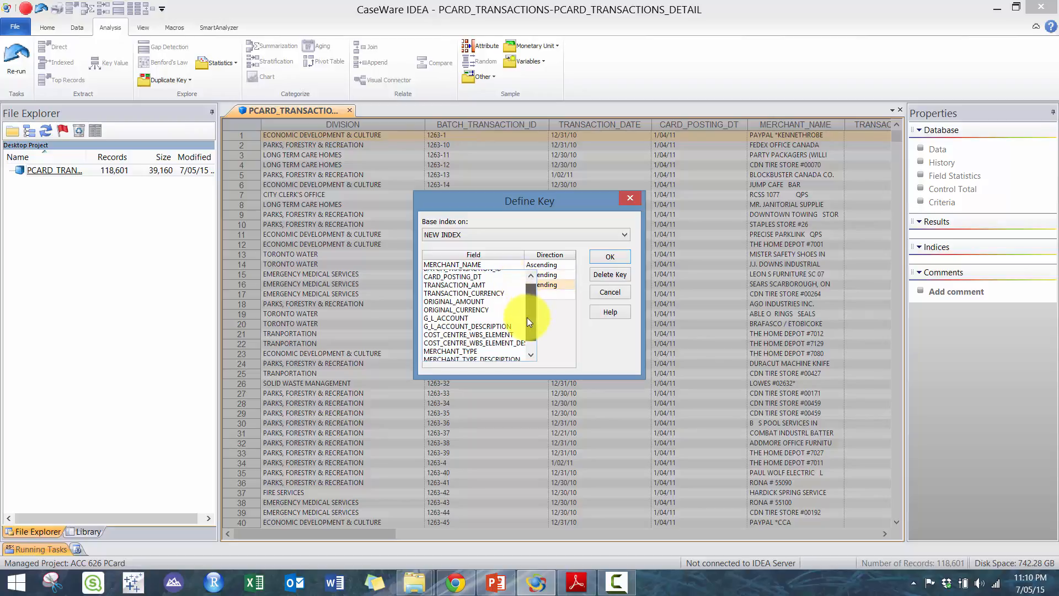
click(499, 304)
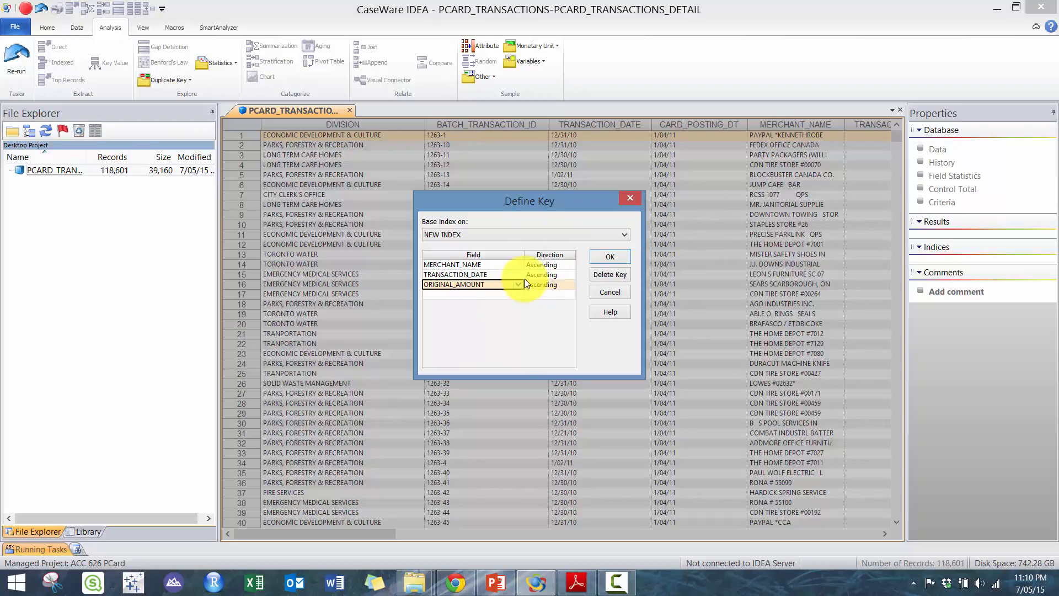
click(624, 255)
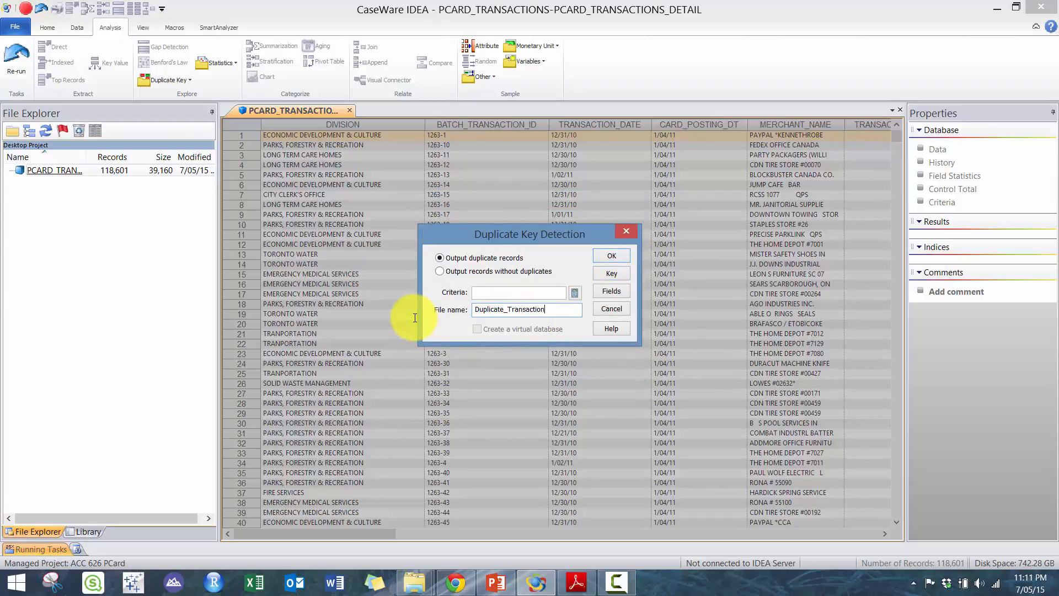
click(611, 257)
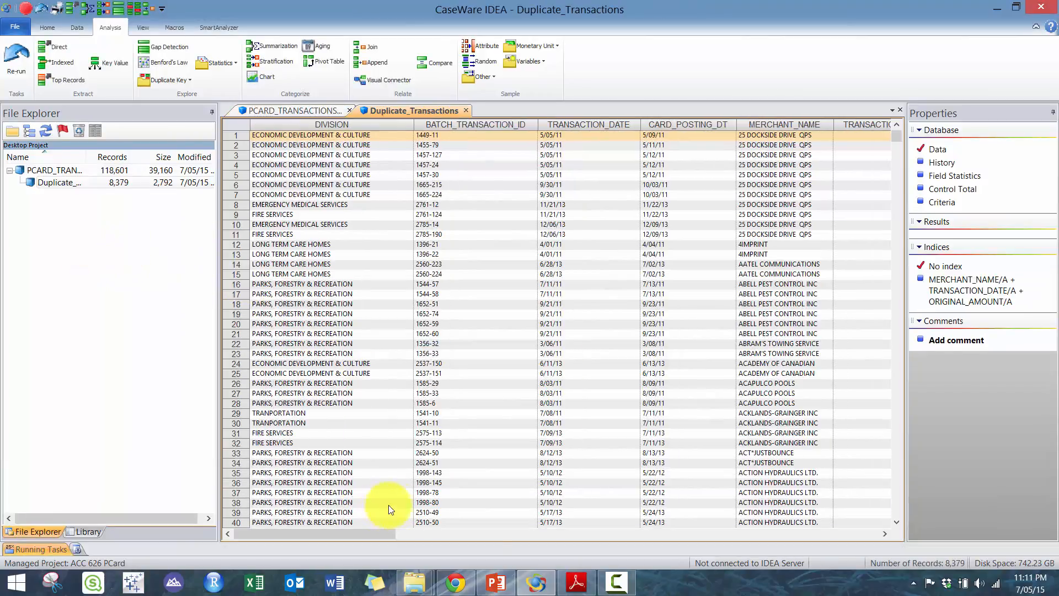
- Set up a direct extraction from the PCARD_TRANSACTIONS_DETAIL database with the output file named Greater_Than_10000
click(496, 583)
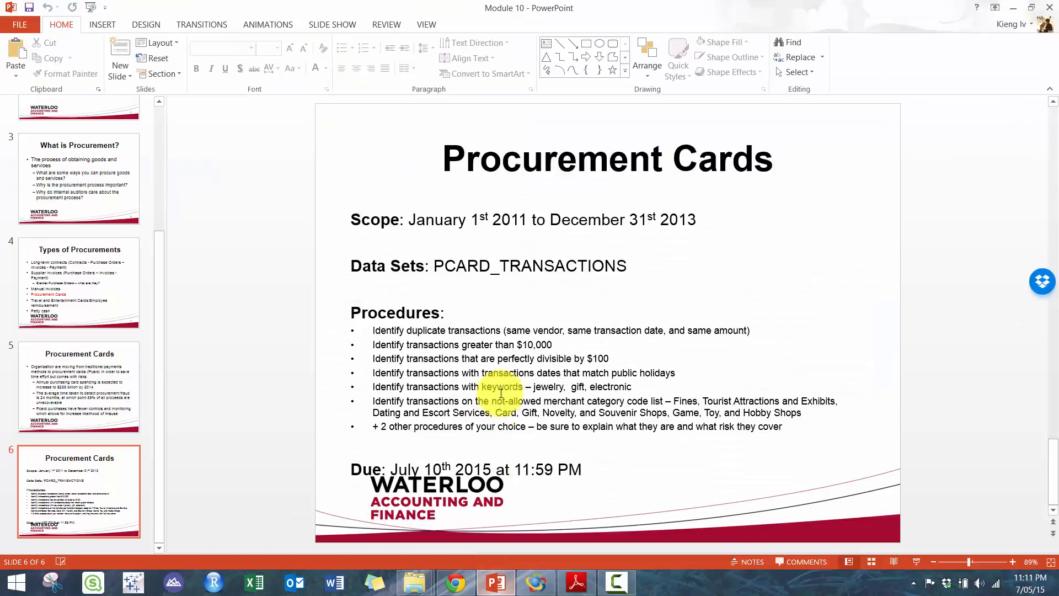
triple_click(538, 345)
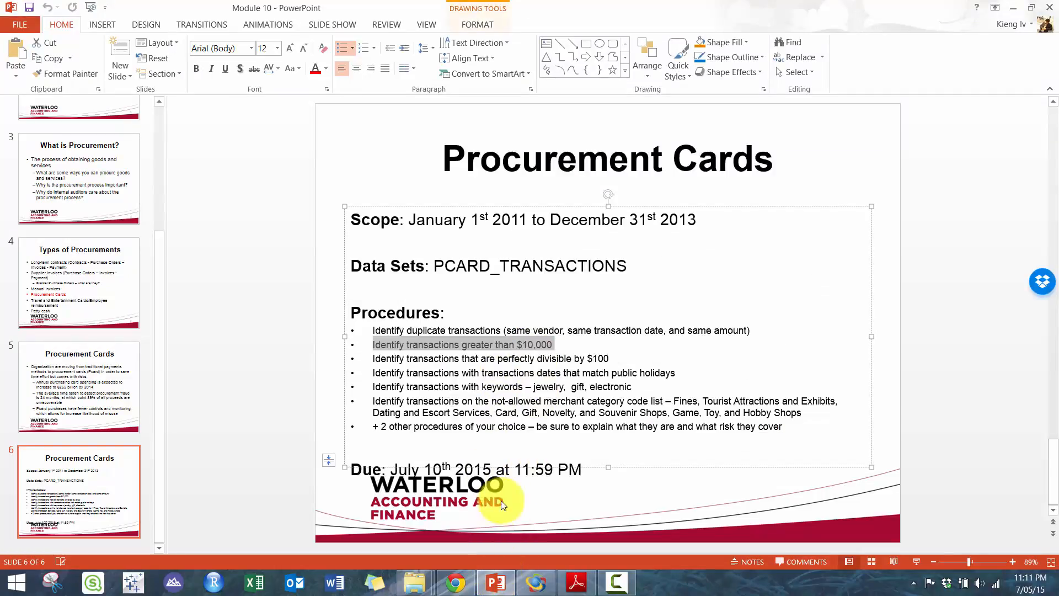
click(508, 353)
click(496, 583)
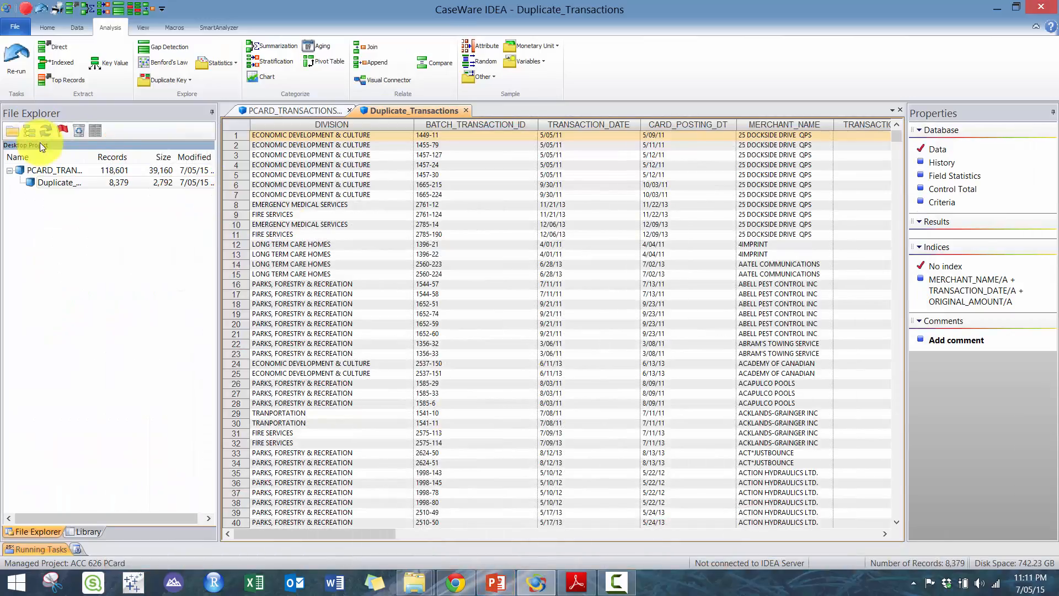
double_click(48, 168)
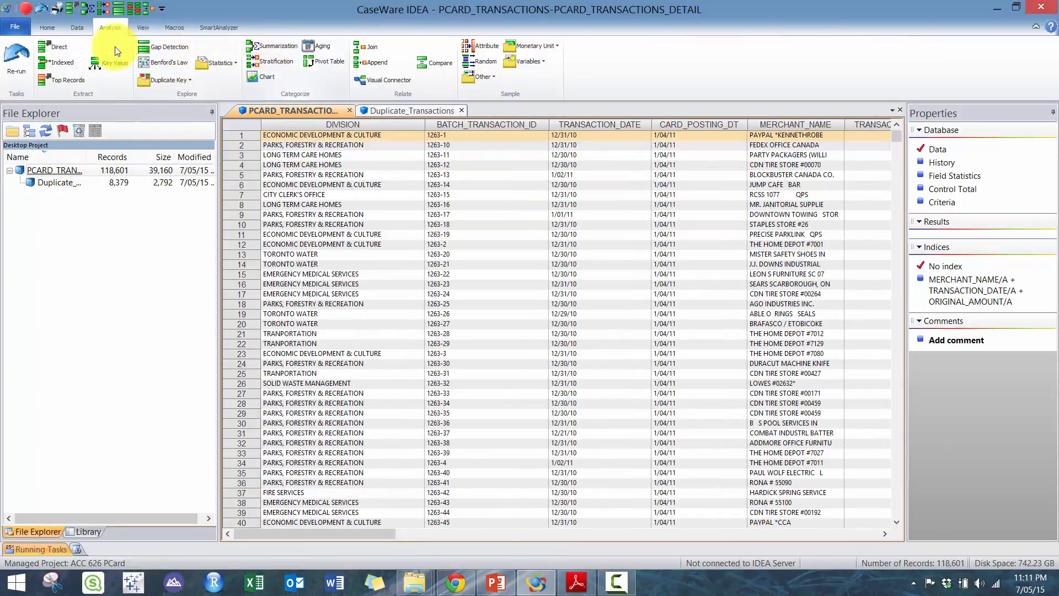
click(58, 47)
click(419, 275)
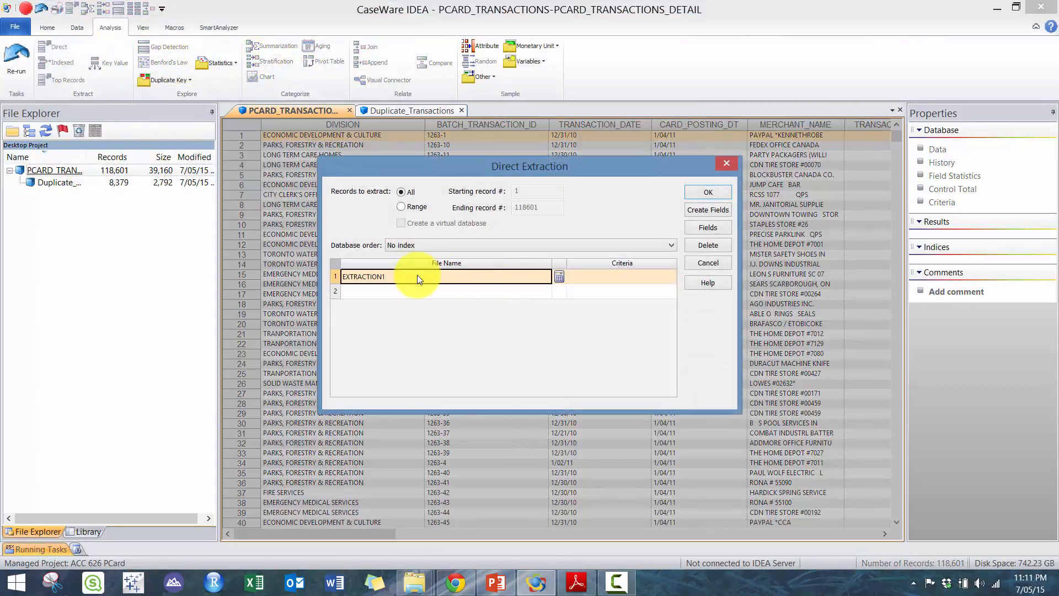
text(Greater t)
key(BackSpace)
key(BackSpace)
text(_Than_10000)
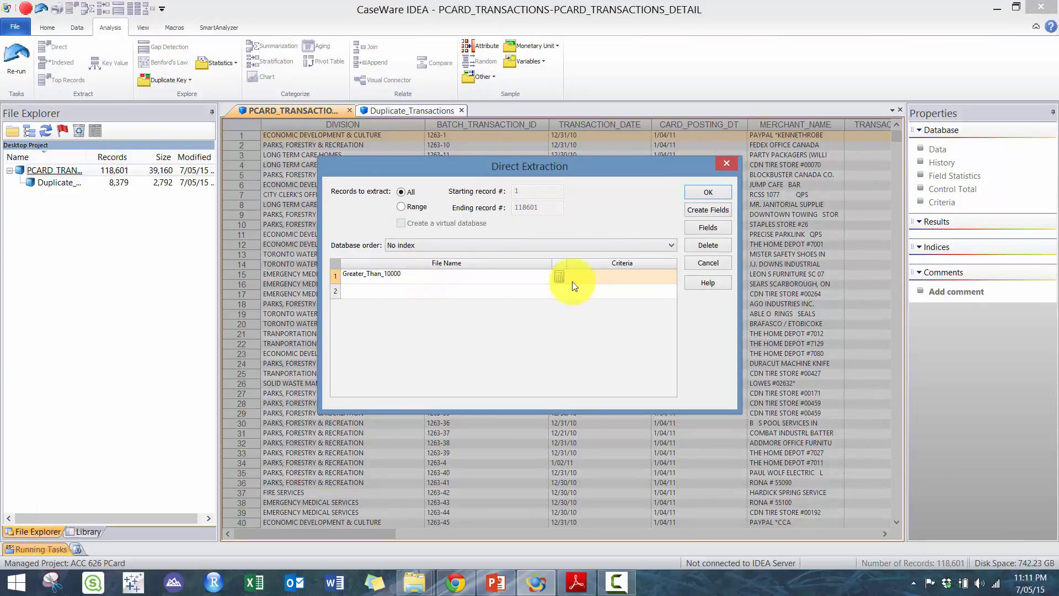
- Set the extraction criteria to TRANSACTION_AMT>10000 and run the extraction
click(559, 276)
text(tra)
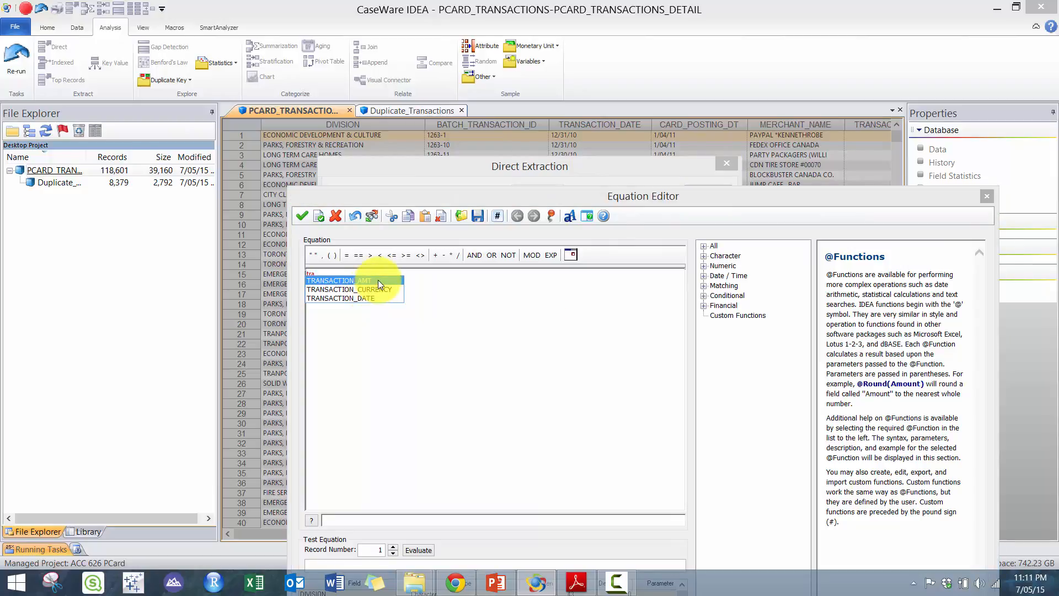
double_click(378, 280)
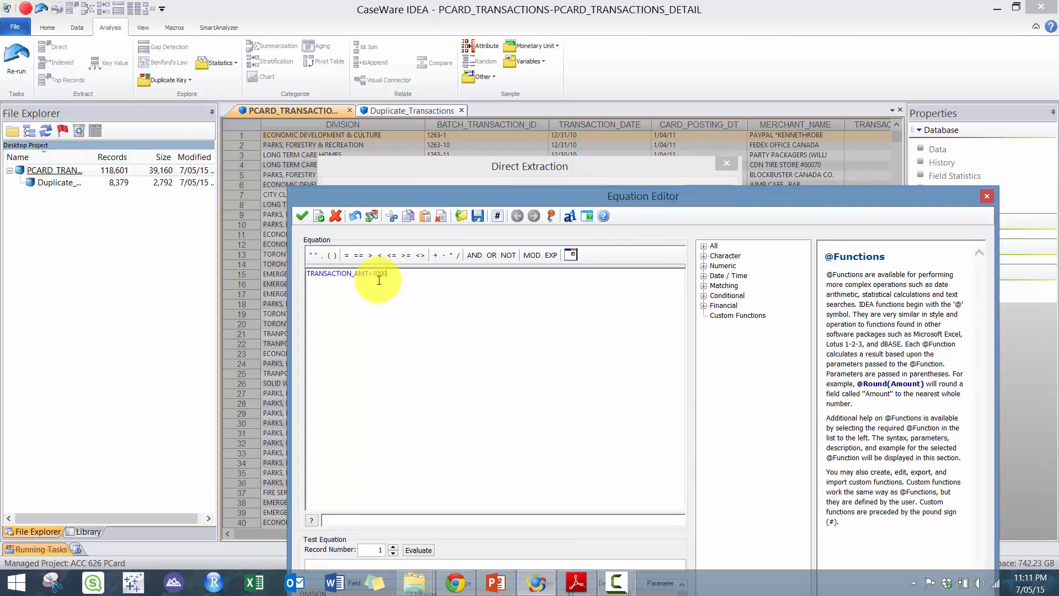
click(303, 215)
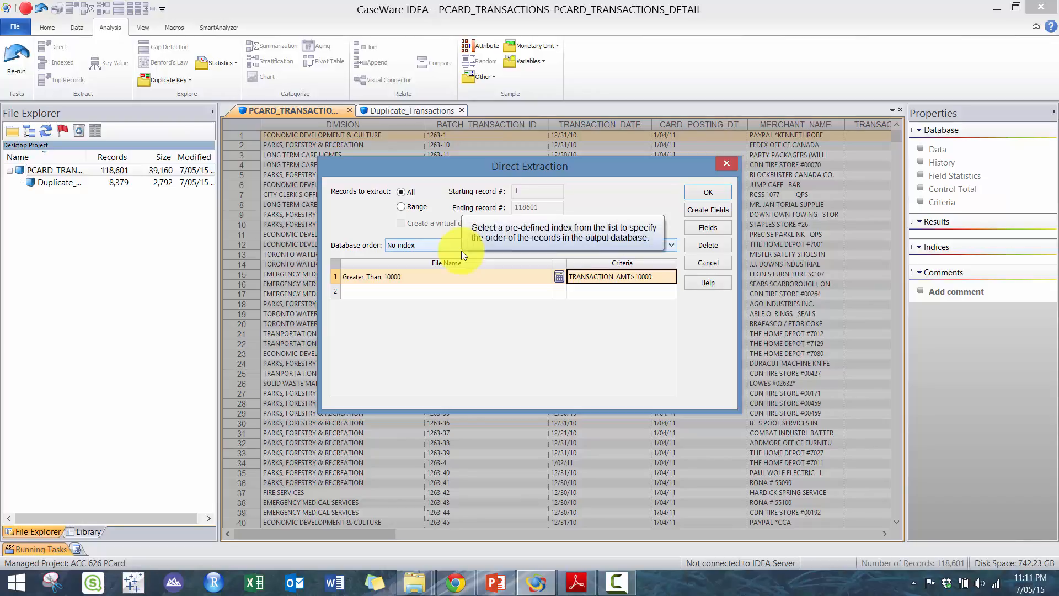
click(706, 199)
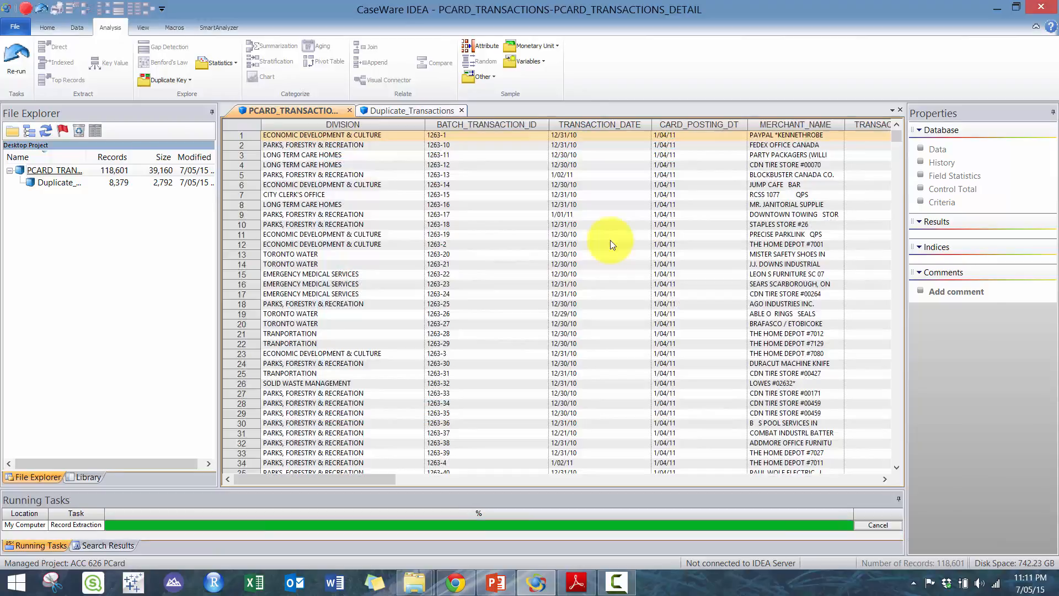
- Set up another direct extraction from the PCARD_TRANSACTIONS_DETAIL database with the output file named Perfectly_Divisible_By_100
double_click(56, 170)
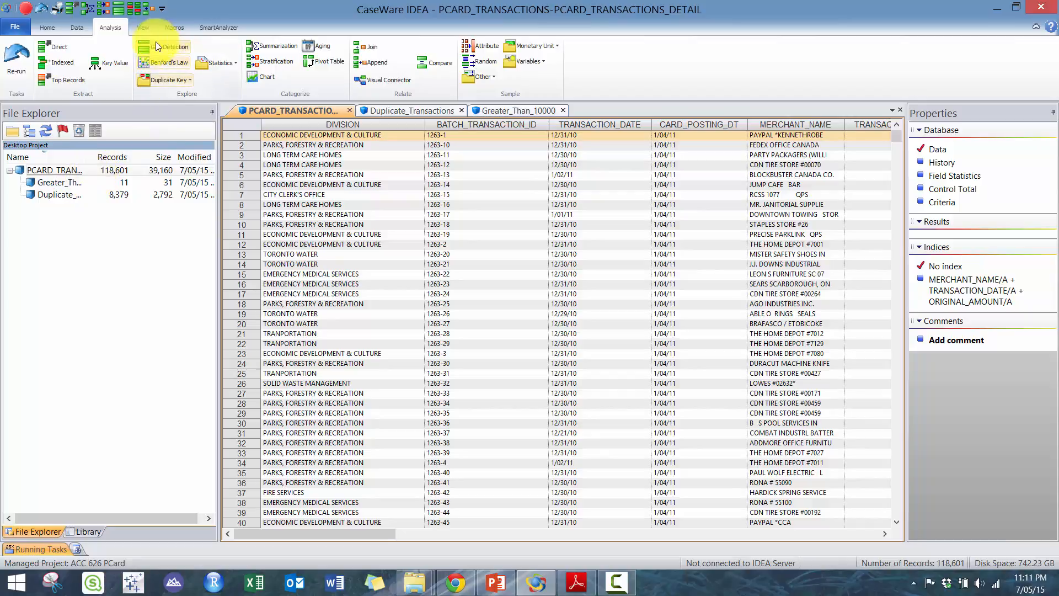
click(60, 52)
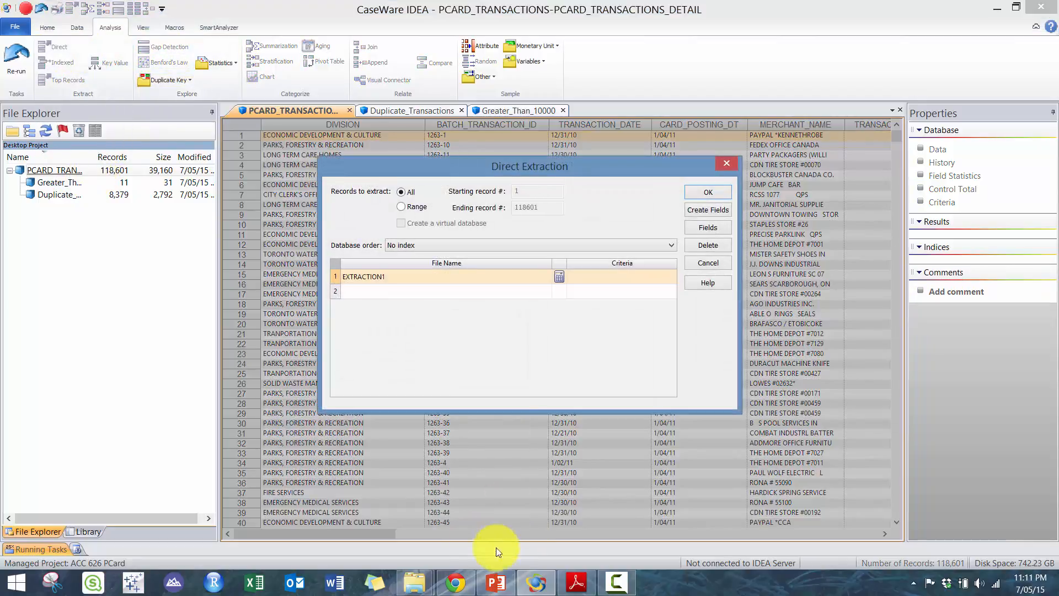
click(495, 583)
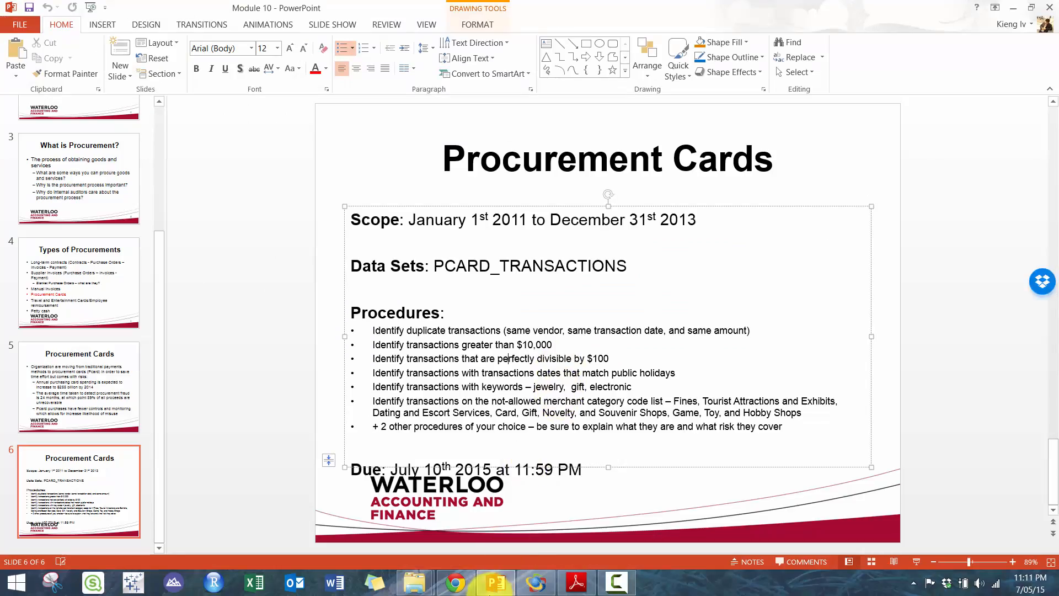
click(495, 582)
click(431, 279)
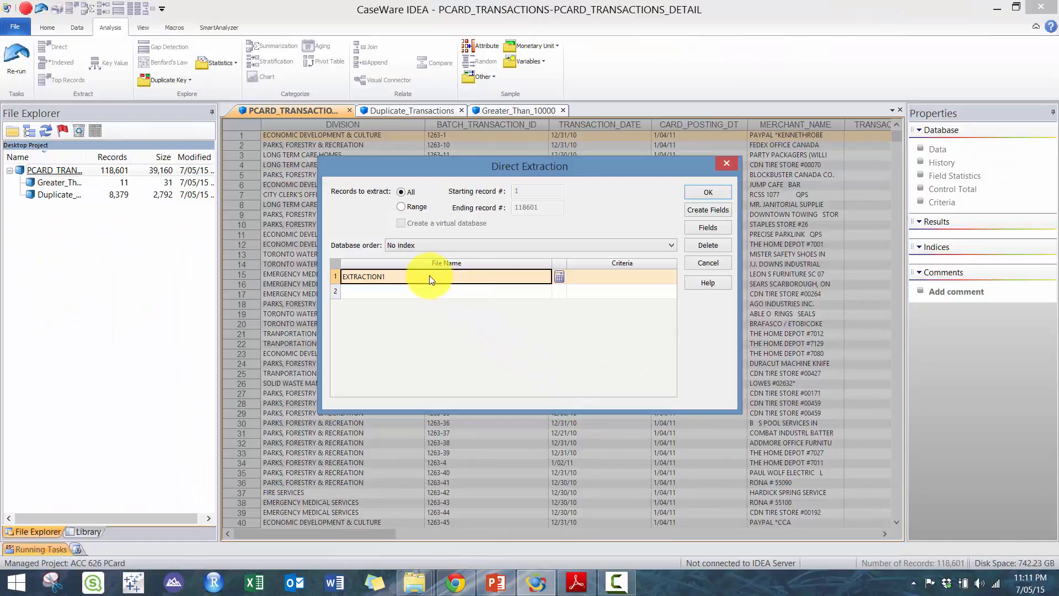
text(per)
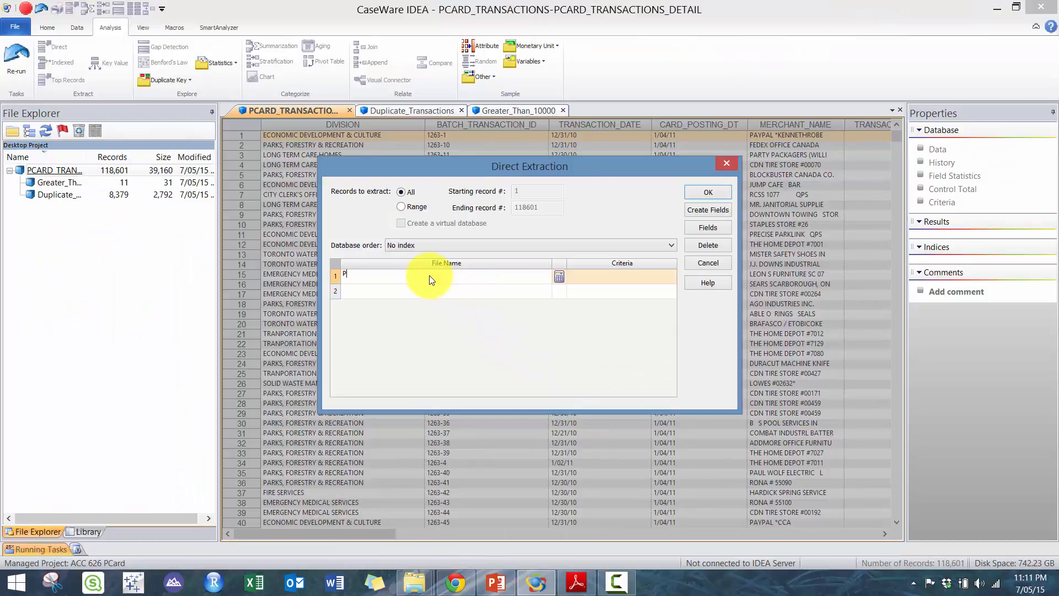
text(fectly_Divisible_By_100)
- Set the extraction criteria to ORIGINAL_AMOUNT % 100=0 and run the extraction
click(558, 276)
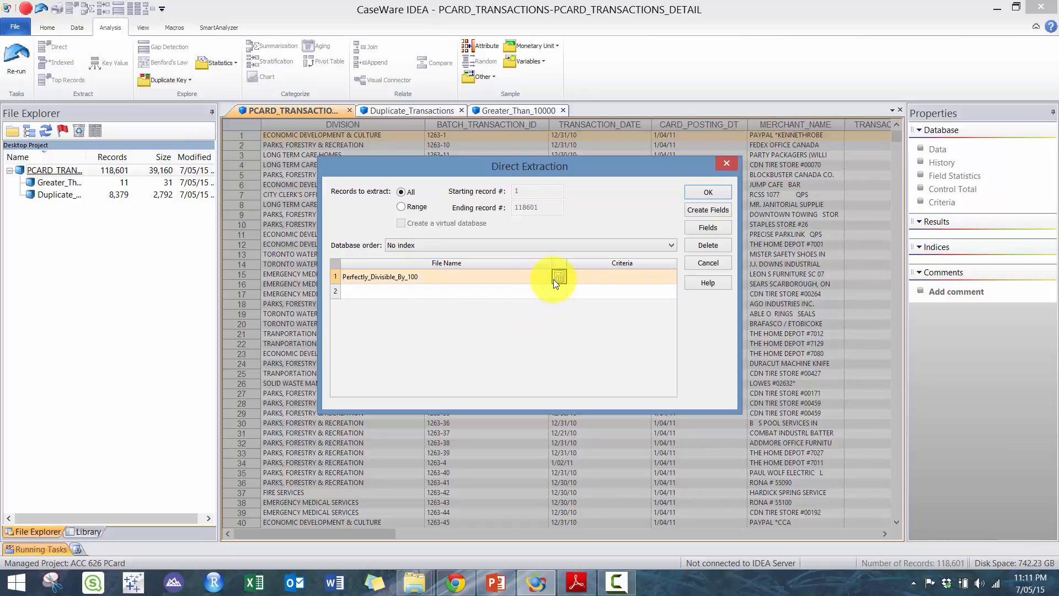
text(or)
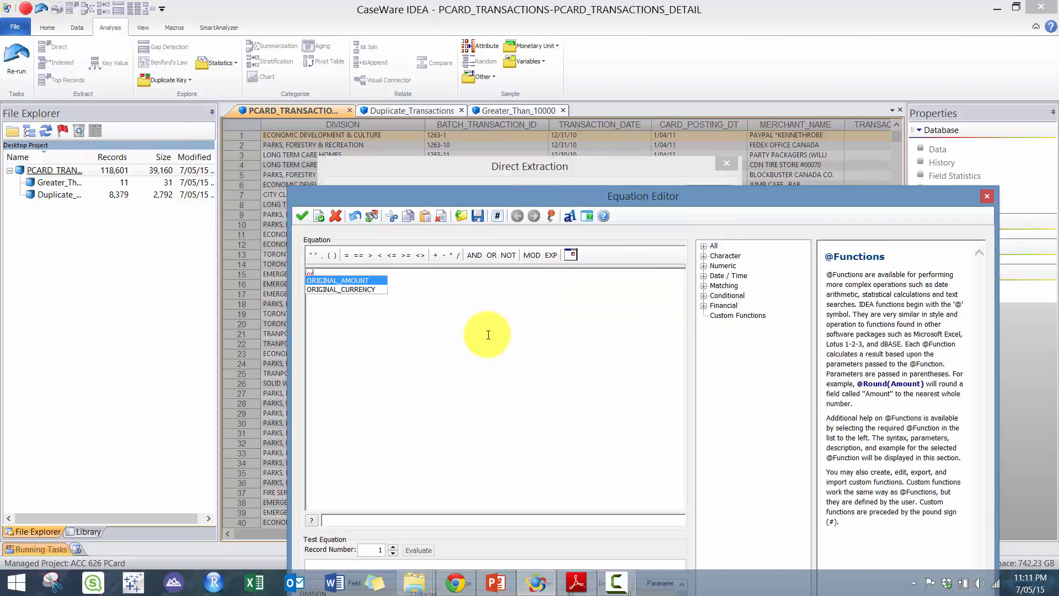
text(ig)
key(Return)
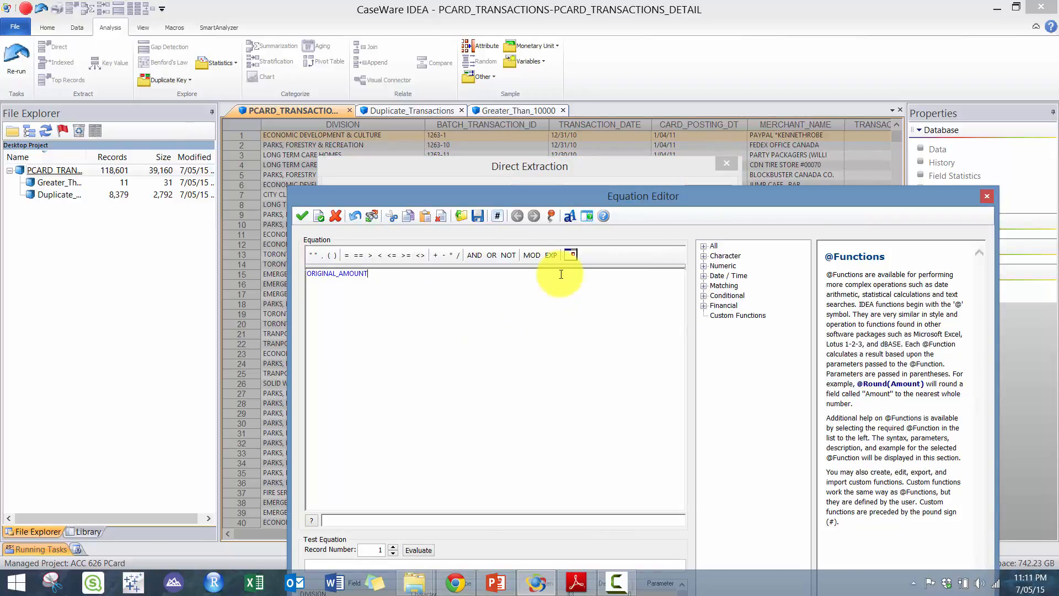
text(100=0)
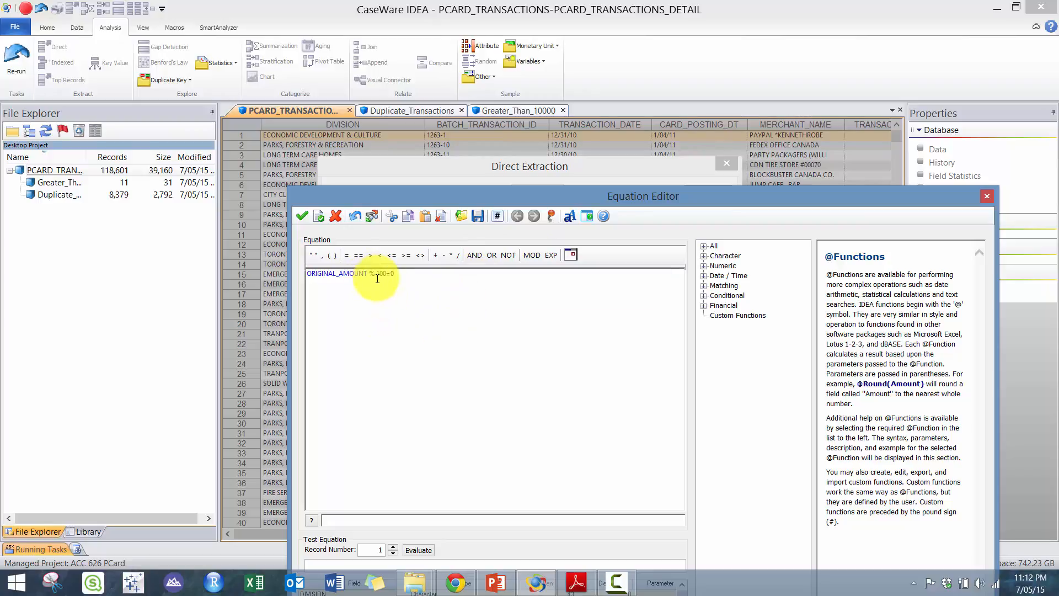
click(302, 216)
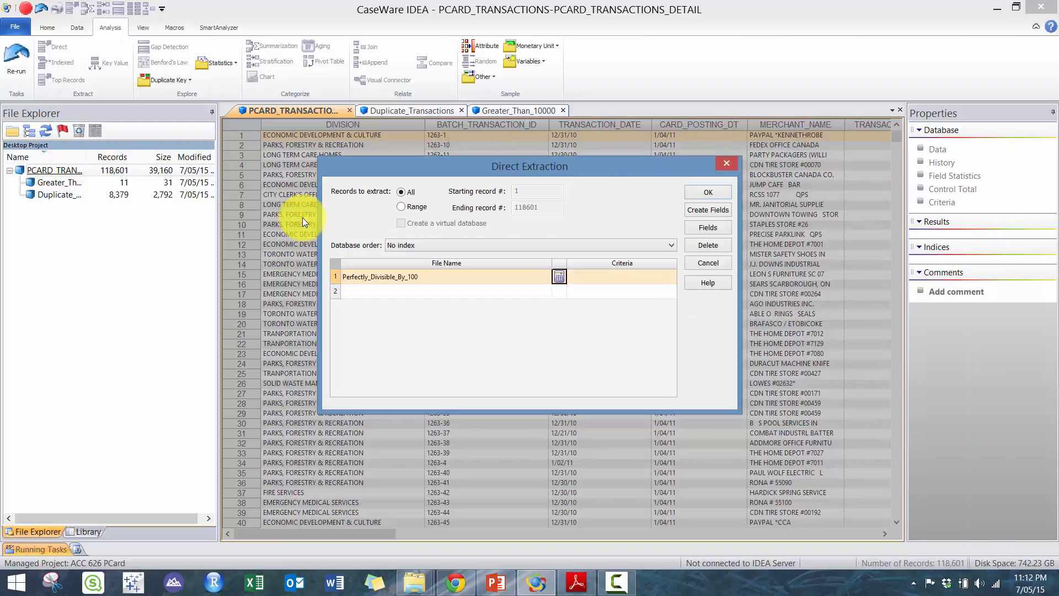
click(709, 194)
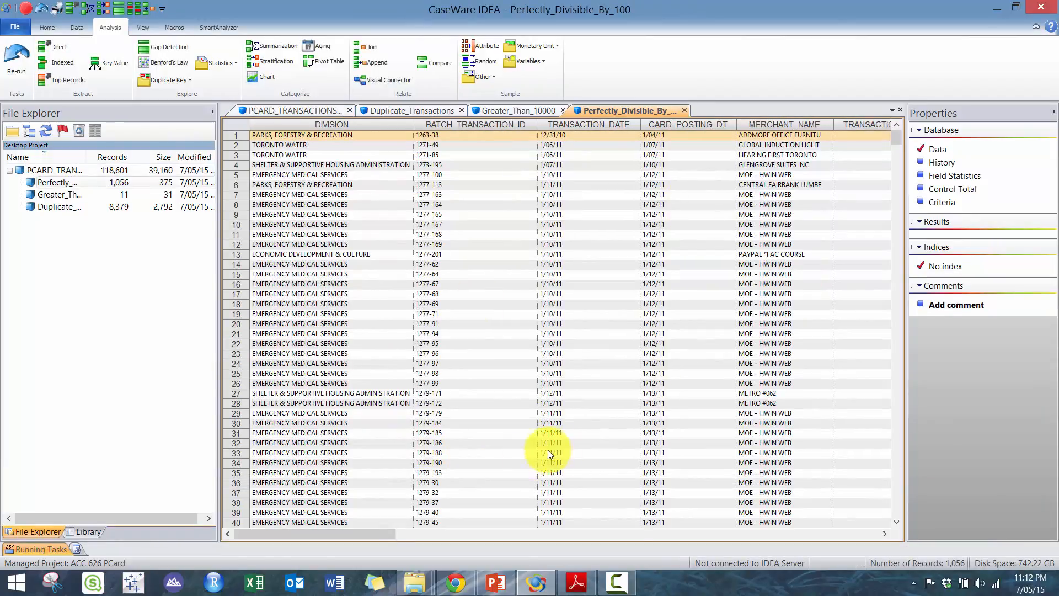
- Review the ORIGINAL_AMOUNT values in Perfectly_Divisible_By_100 and sort the records by ORIGINAL_CURRENCY in descending order
click(760, 533)
drag(759, 533, 531, 536)
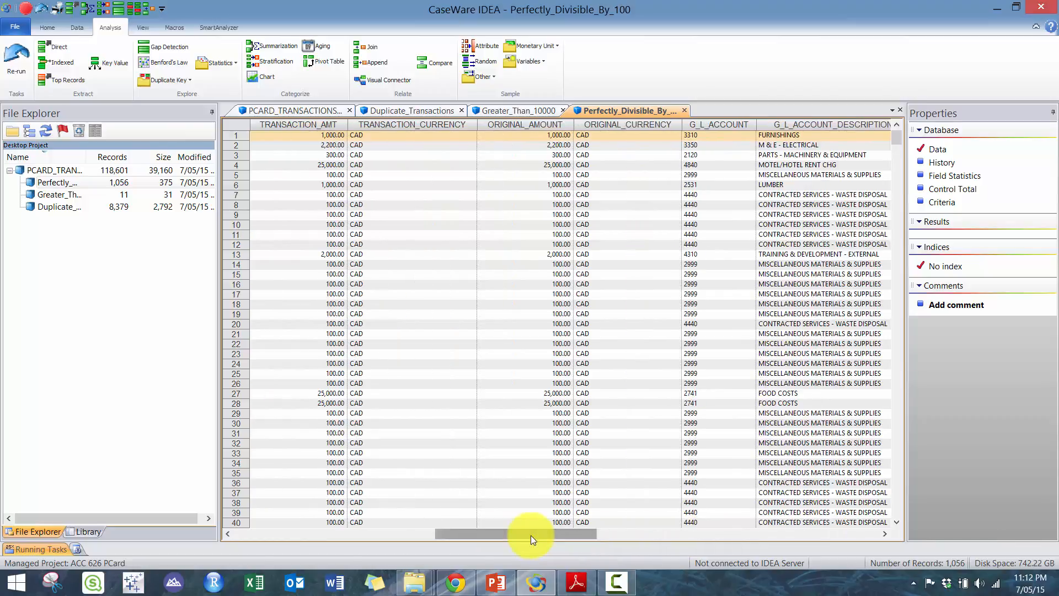
drag(524, 165, 530, 423)
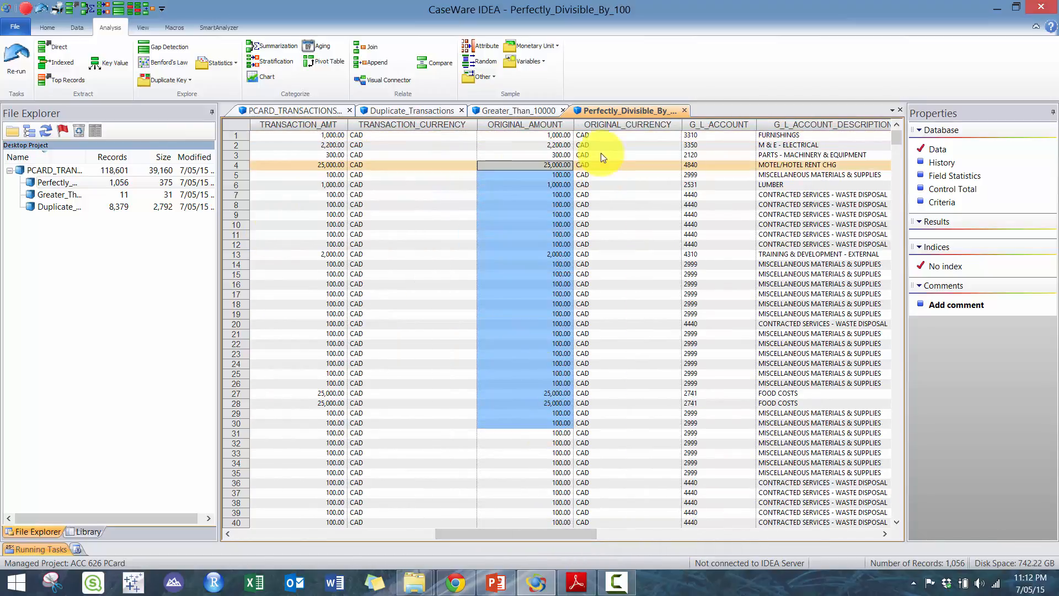
double_click(605, 125)
double_click(605, 124)
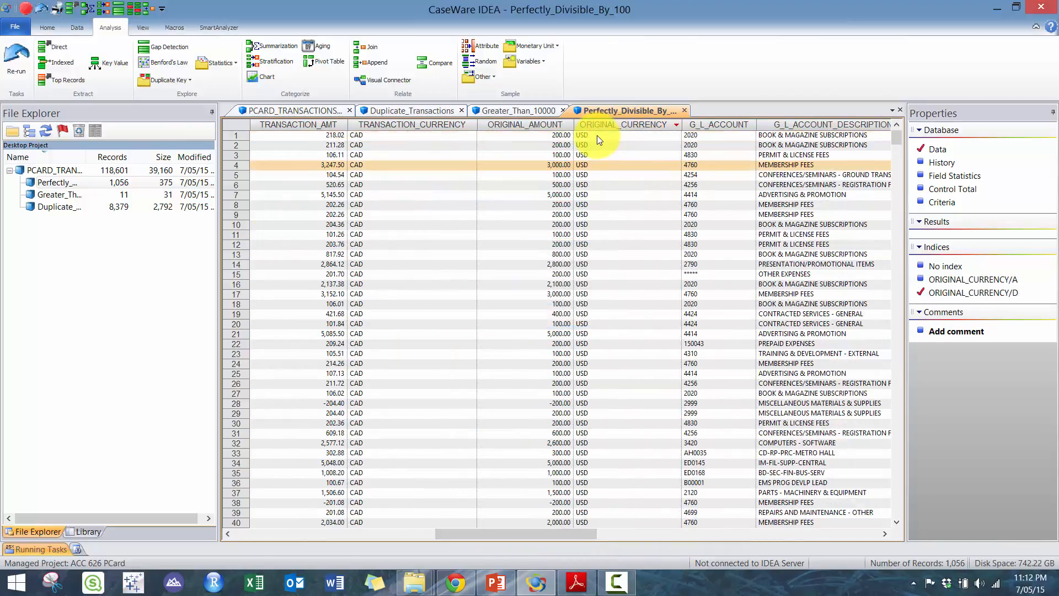
- Compare the ORIGINAL_AMOUNT and TRANSACTION_AMT values of the USD records in Perfectly_Divisible_By_100
drag(598, 136, 409, 264)
click(315, 205)
click(527, 146)
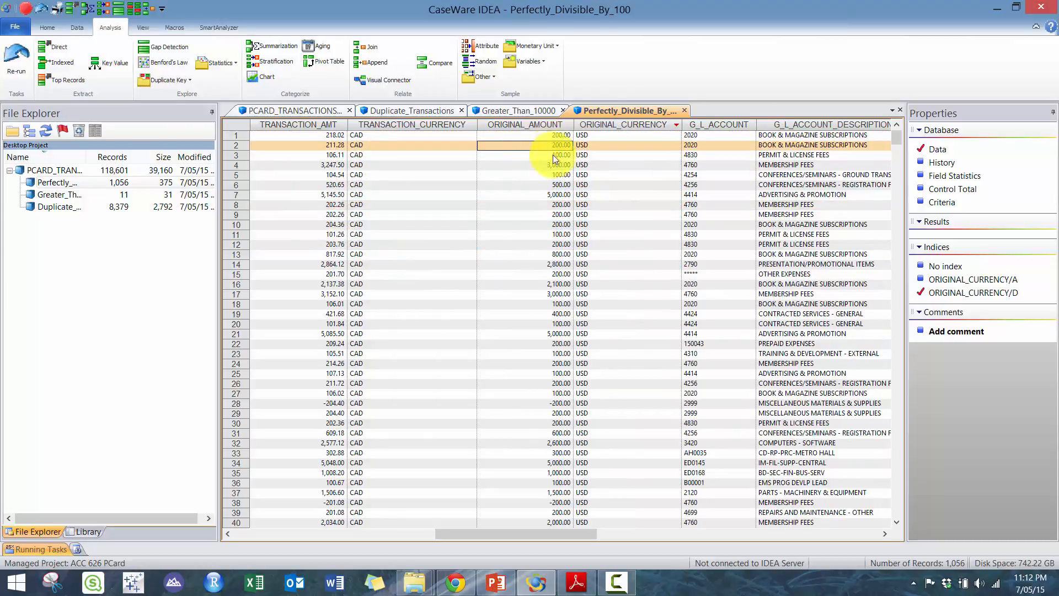
drag(530, 215, 524, 136)
drag(319, 136, 323, 253)
click(329, 247)
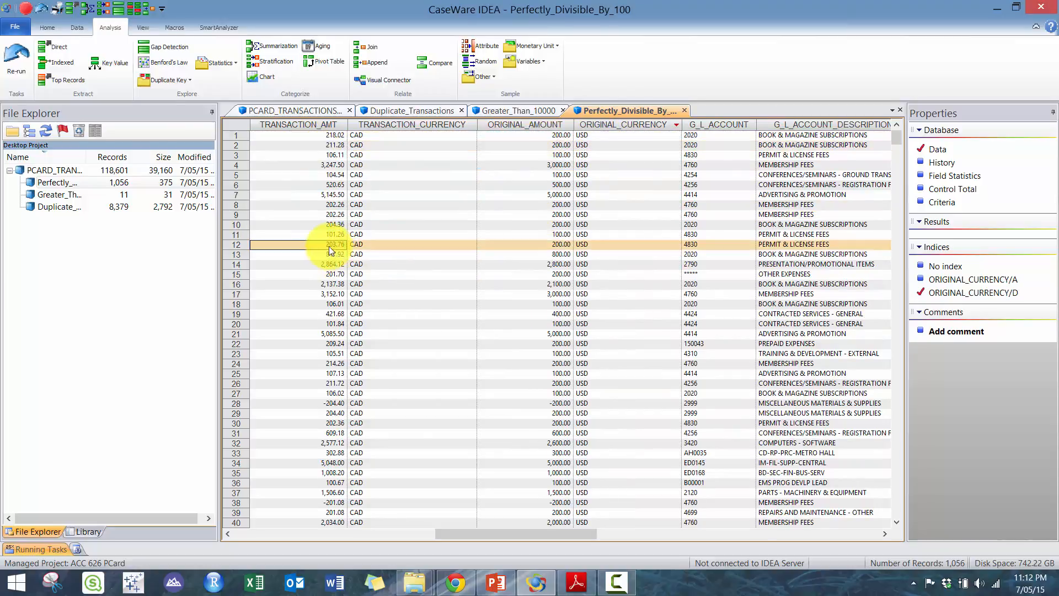
- Return to the PCARD_TRANSACTIONS_DETAIL database and check the public holidays procedure on the Procurement Cards slide in PowerPoint
double_click(49, 170)
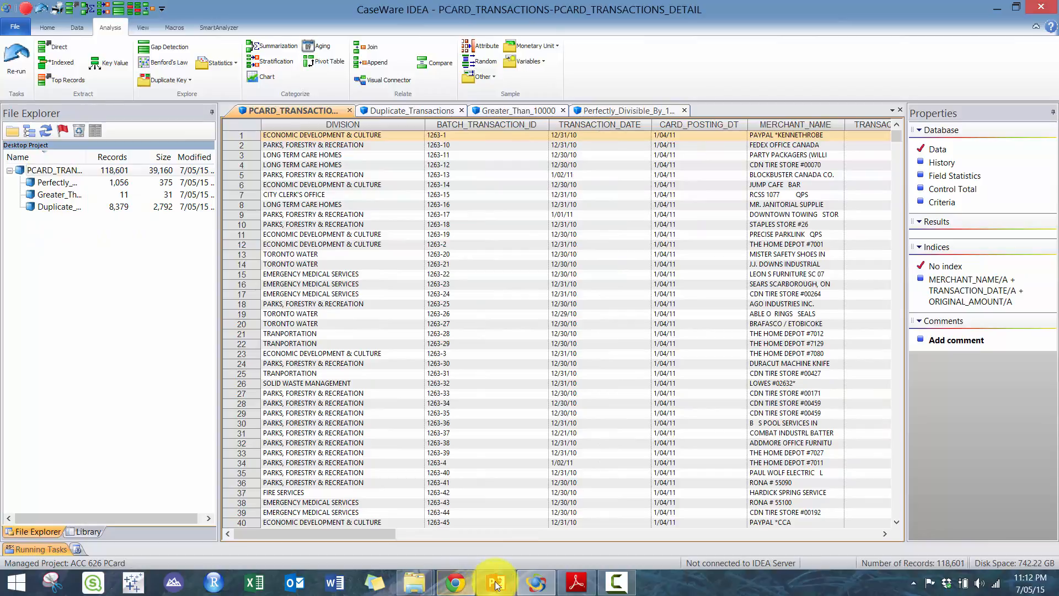
click(495, 584)
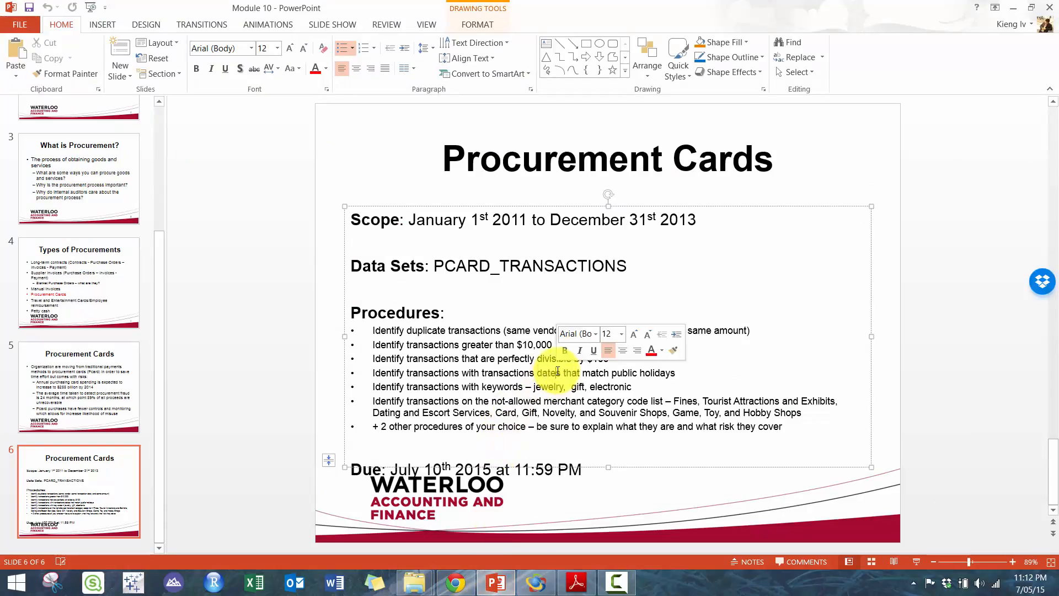
triple_click(557, 371)
click(557, 372)
click(501, 585)
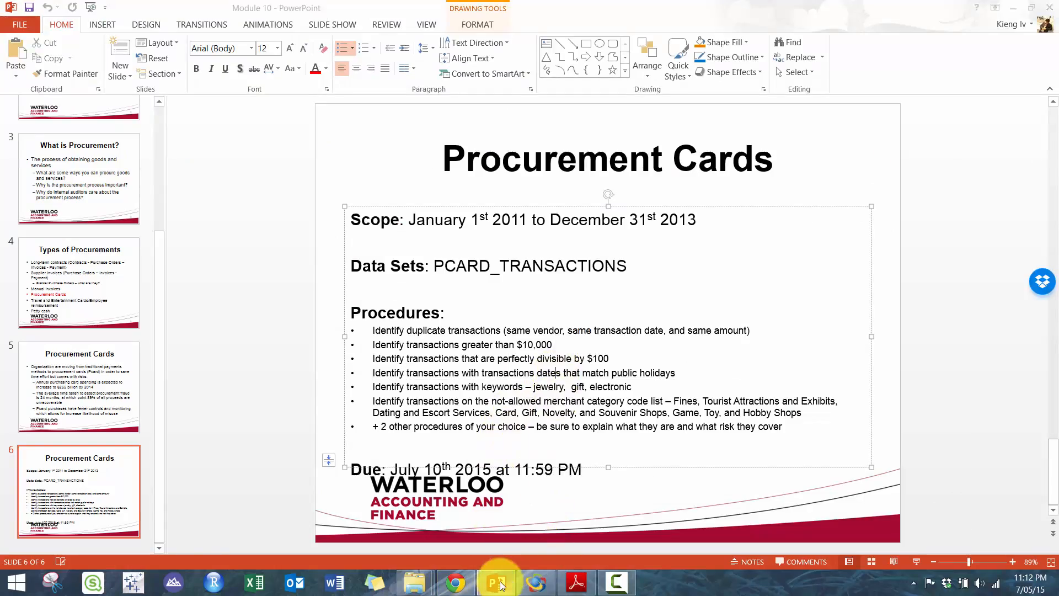
- Start a desktop import in CaseWare IDEA with the Microsoft Excel format and choose the Holiday workbook as source file
click(76, 27)
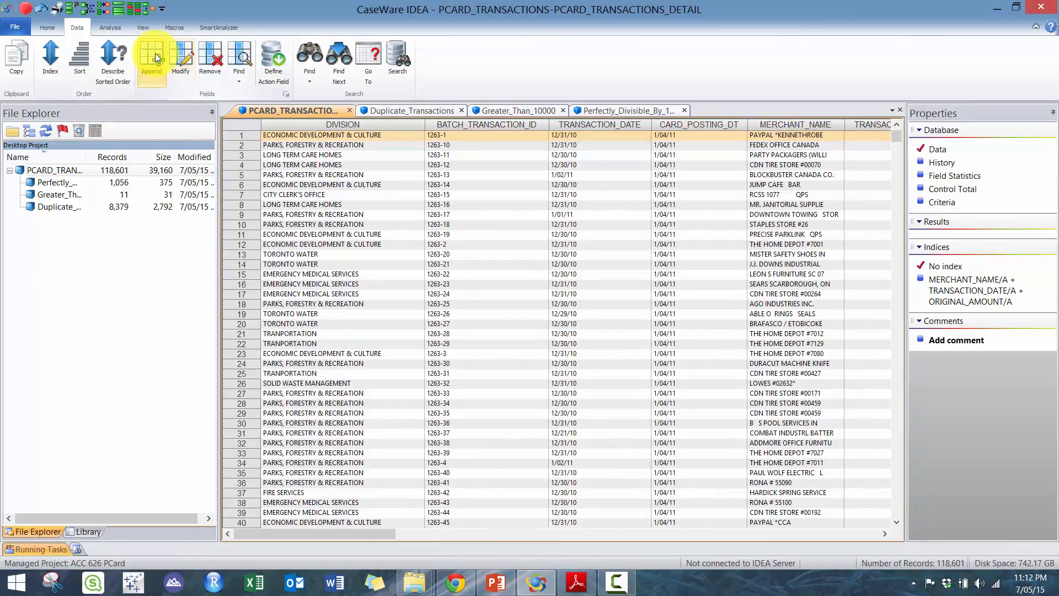
click(47, 27)
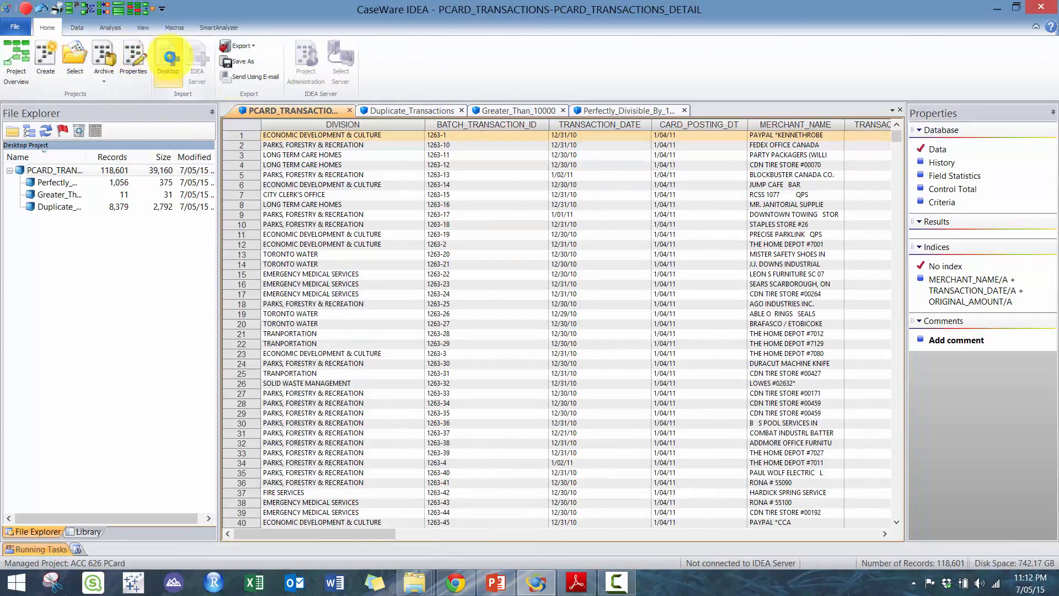
click(168, 58)
click(408, 204)
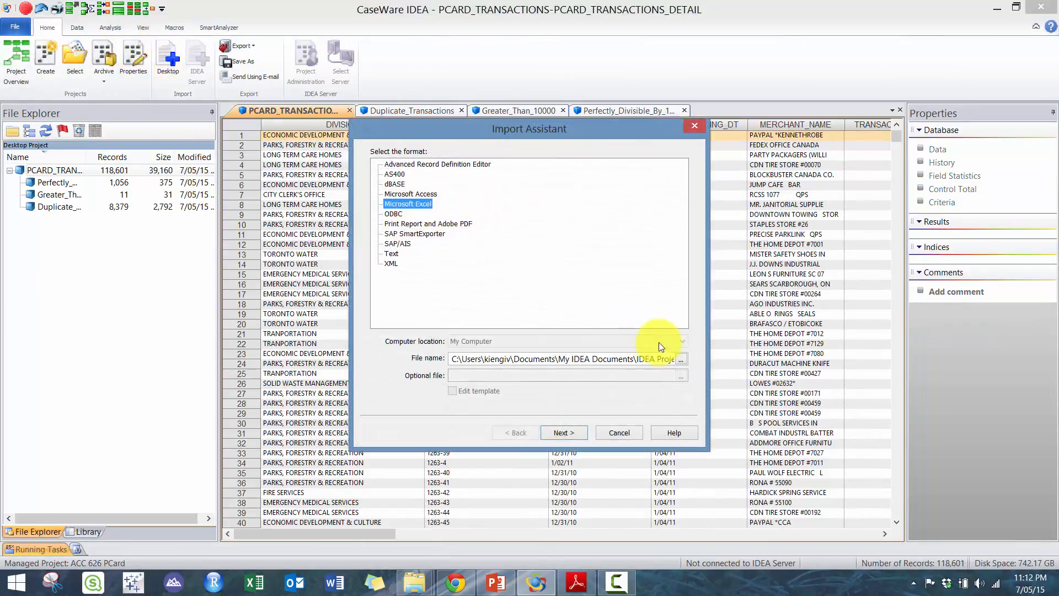
click(681, 360)
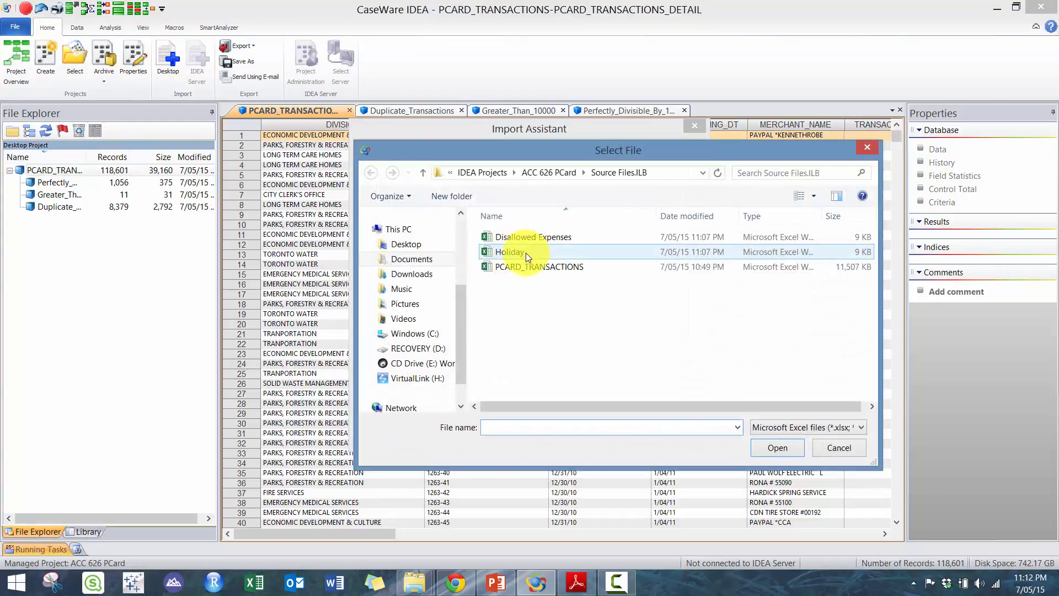
double_click(525, 253)
- Import the Holiday sheet with its first row as field names
click(570, 433)
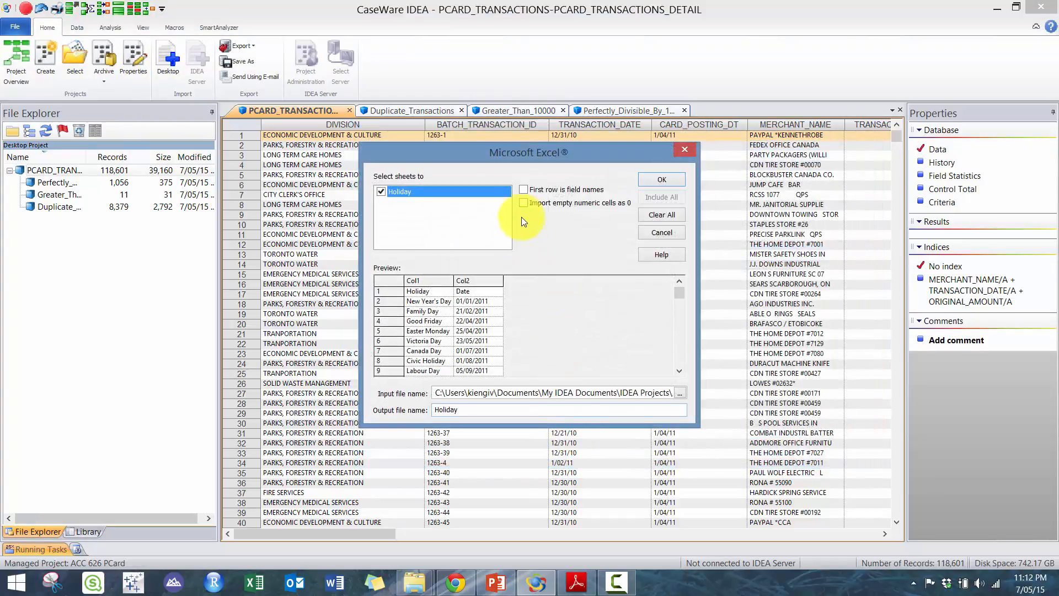
click(523, 190)
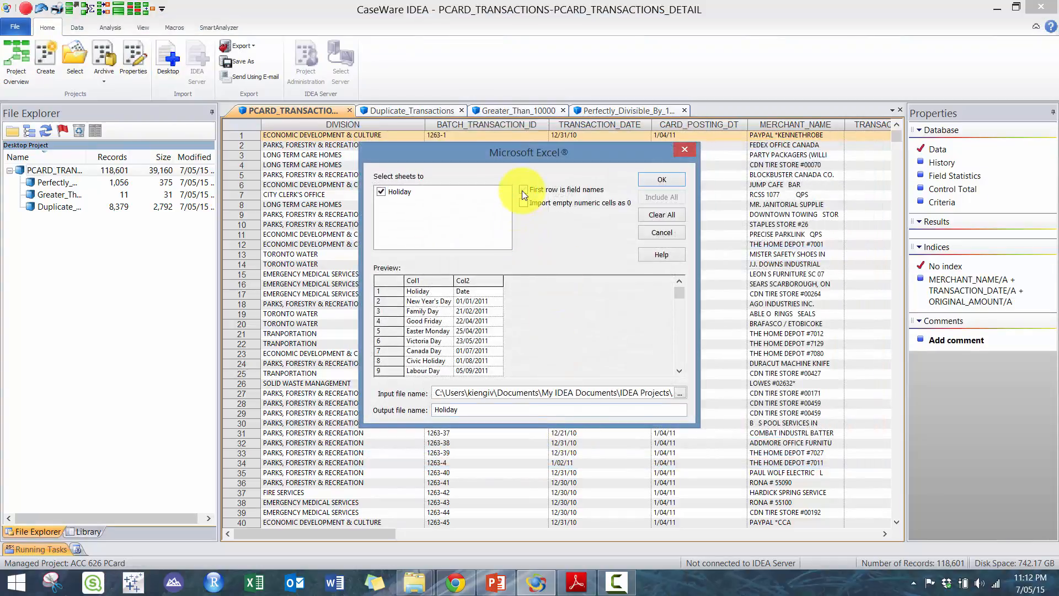
click(674, 181)
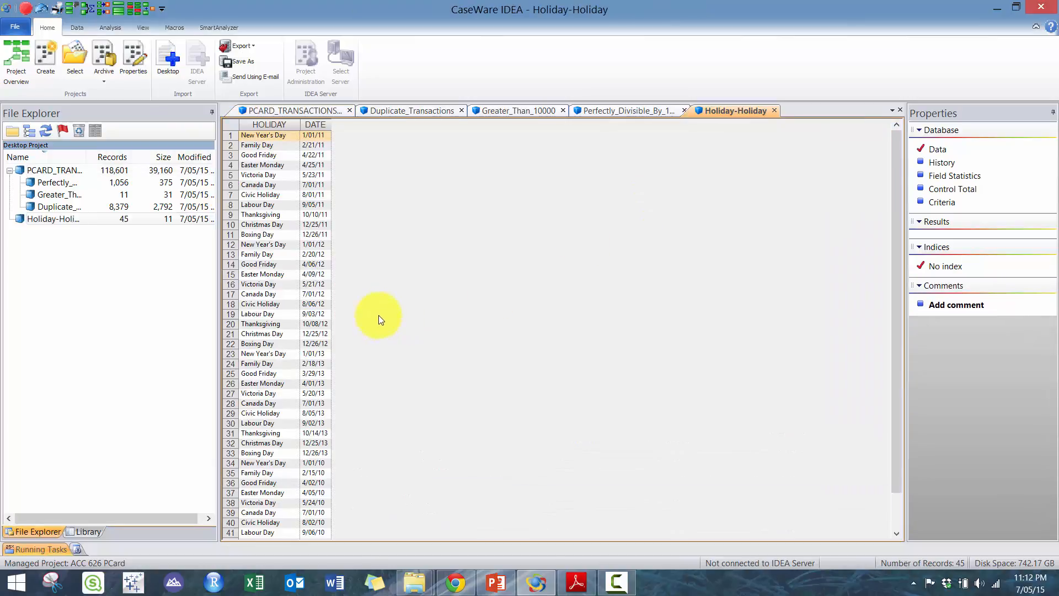
- Set up a join of PCARD_TRANSACTIONS_DETAIL with Holiday-Holiday as secondary database and the output file named Transactions_On_Holiday
double_click(51, 170)
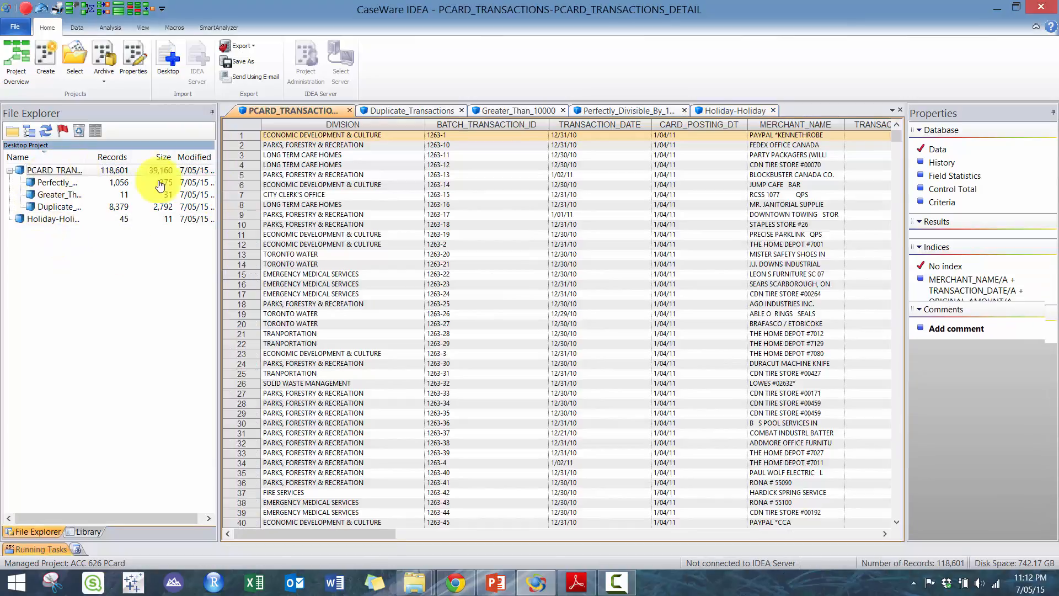
click(110, 28)
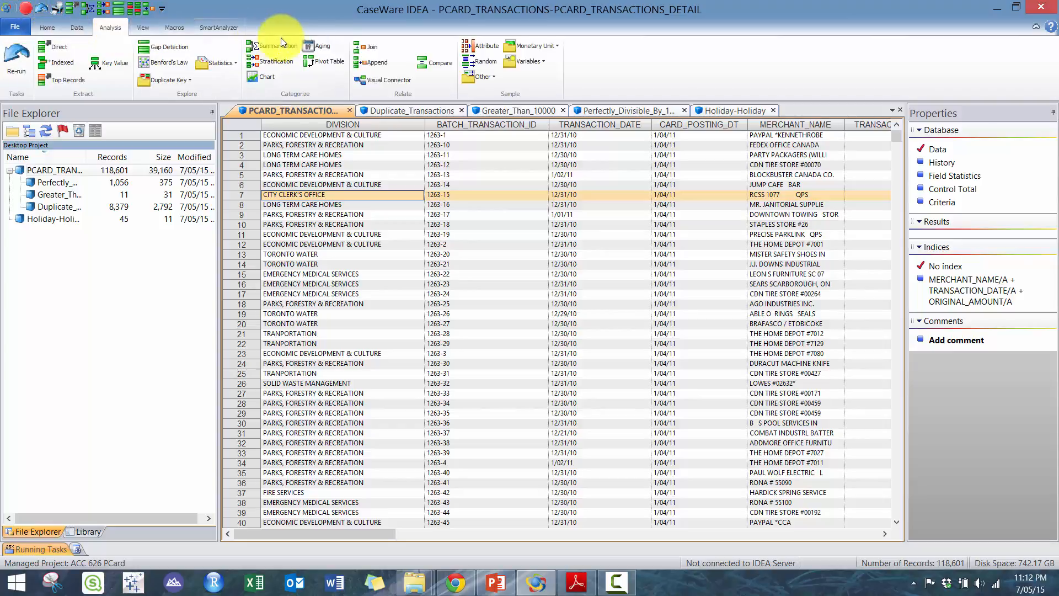
click(361, 46)
click(589, 266)
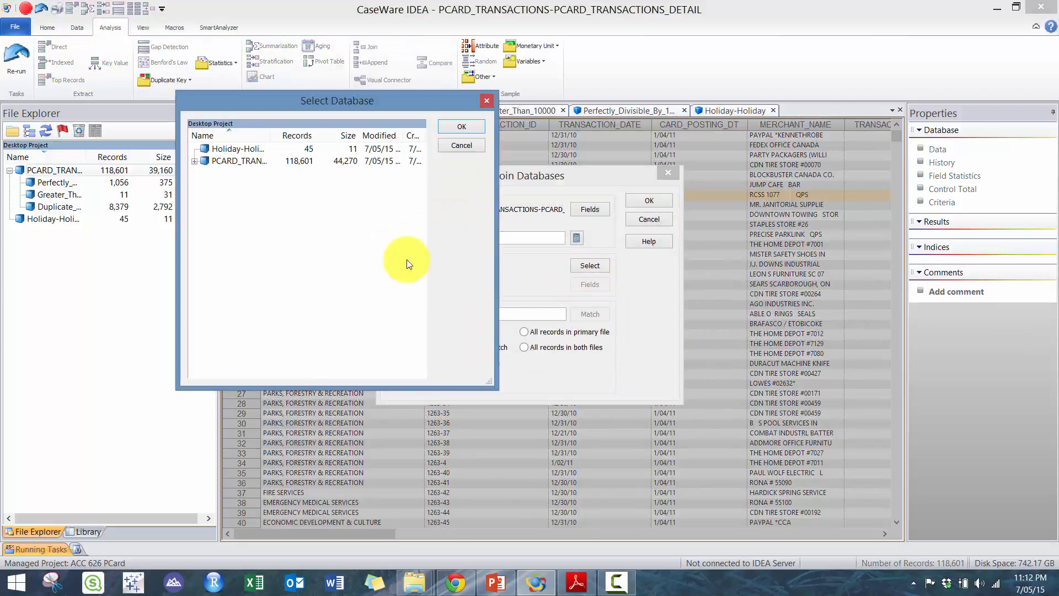
double_click(226, 157)
drag(487, 314, 338, 306)
text(Transacti)
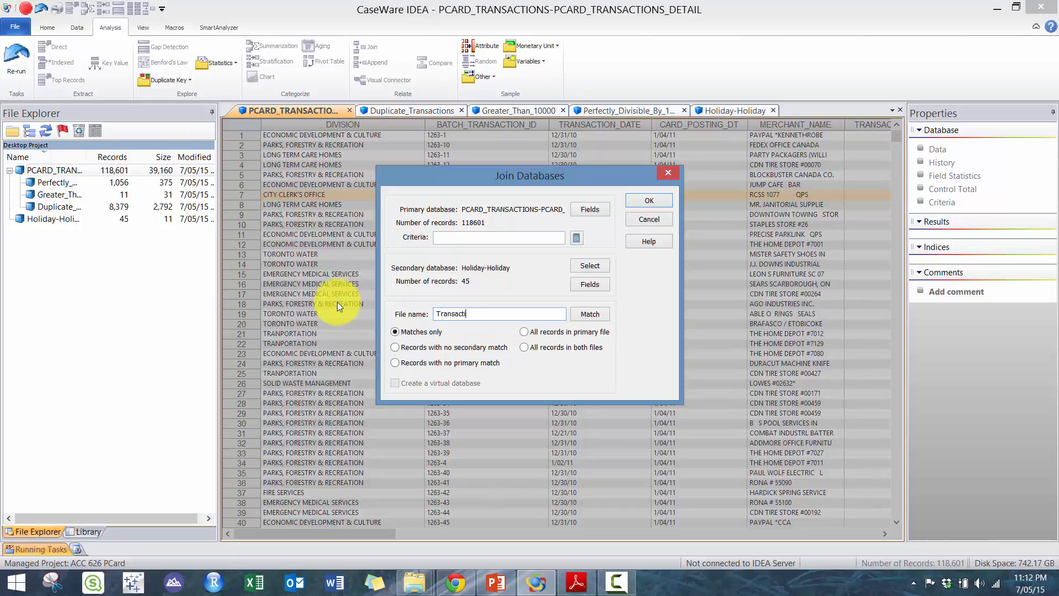
text(ons_On_Holiday)
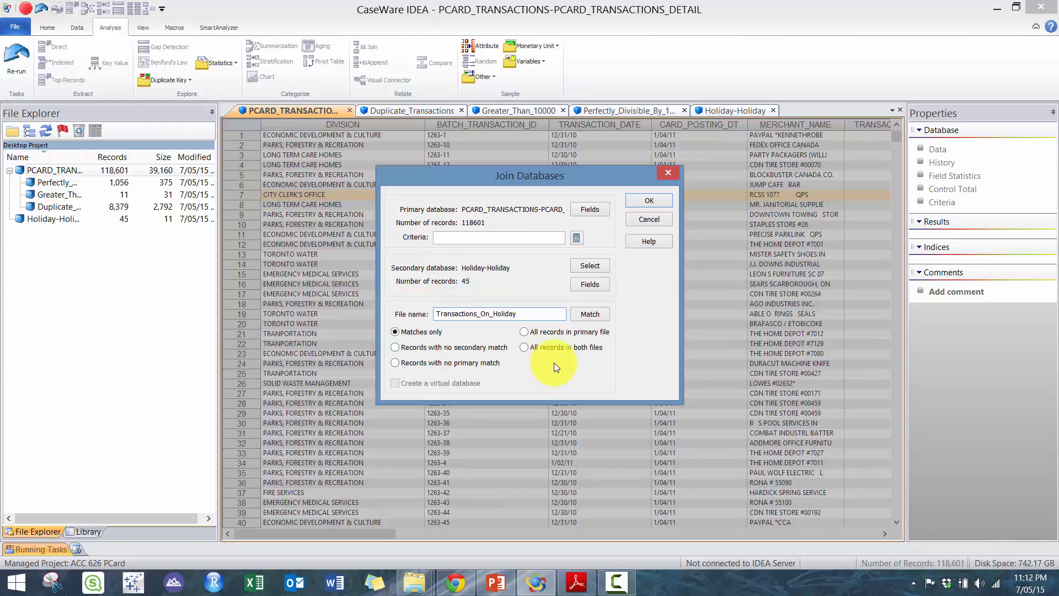
- Match the primary key TRANSACTION_DATE in ascending order to the secondary field DATE and run the matches-only join
click(588, 313)
click(442, 231)
click(441, 230)
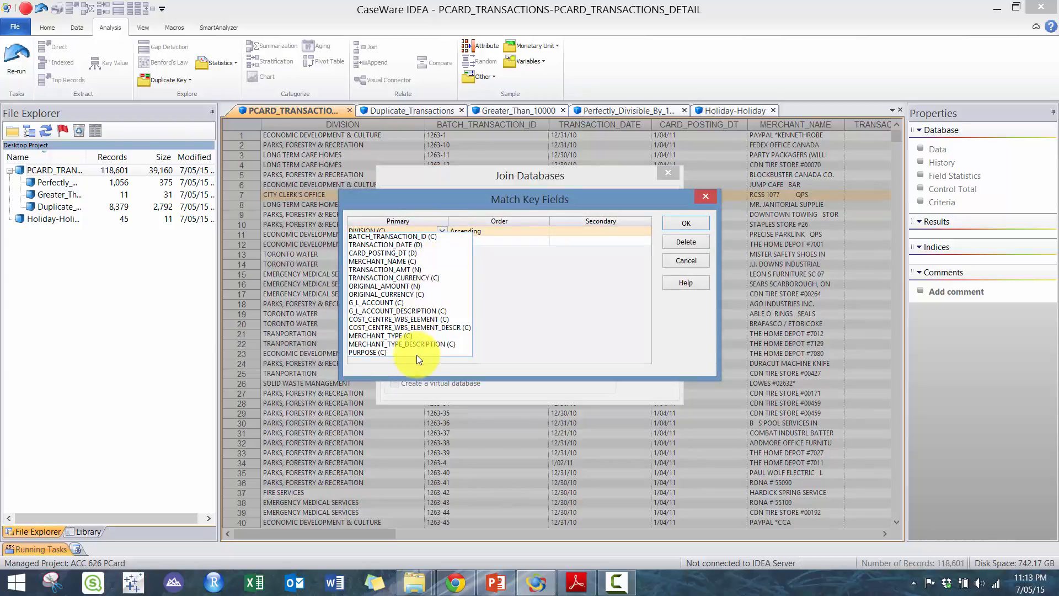
click(416, 244)
click(561, 237)
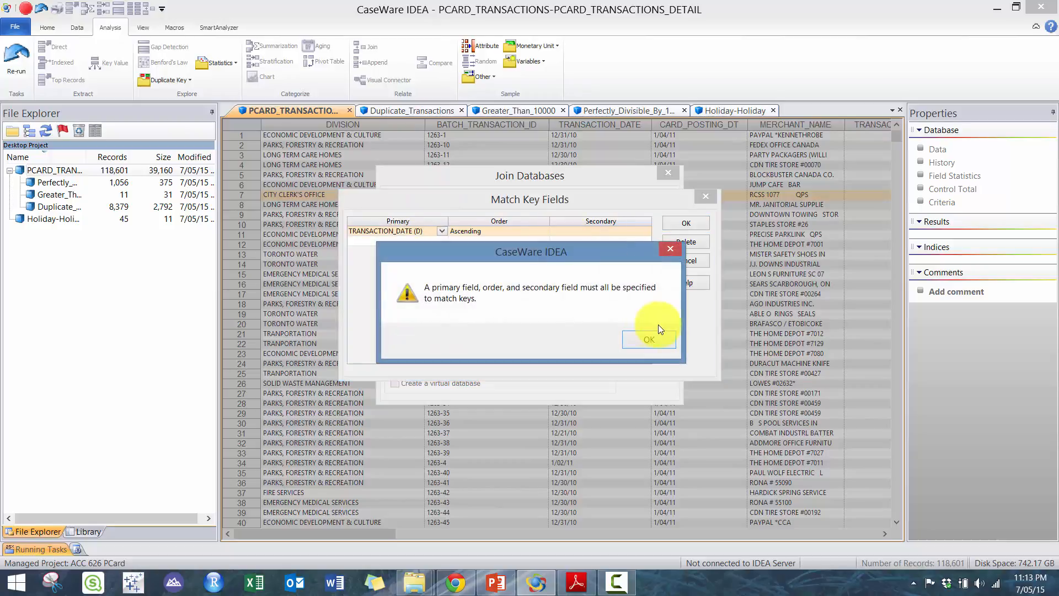
click(639, 334)
click(609, 231)
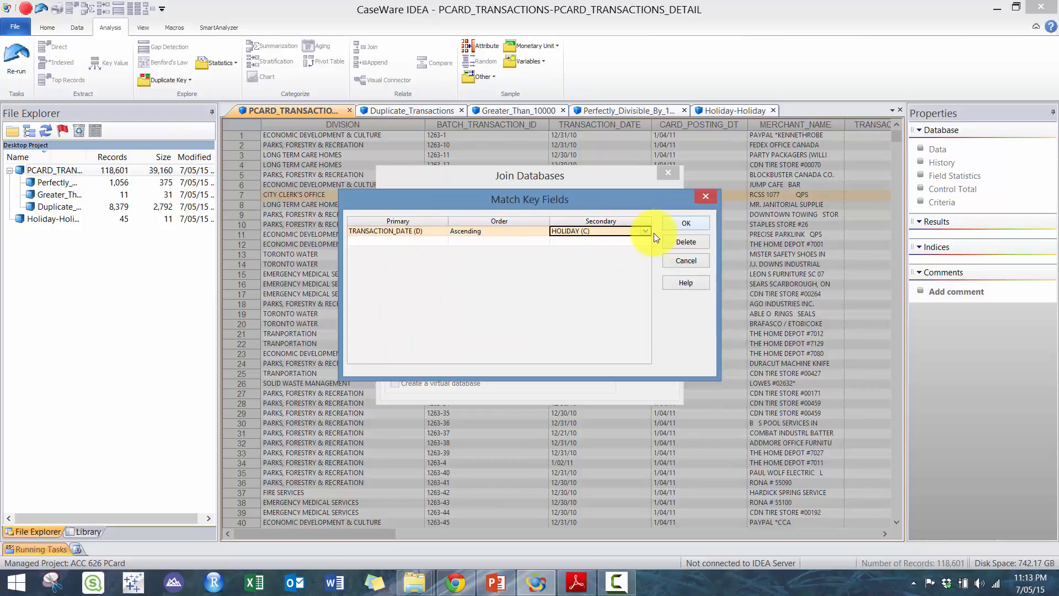
click(626, 243)
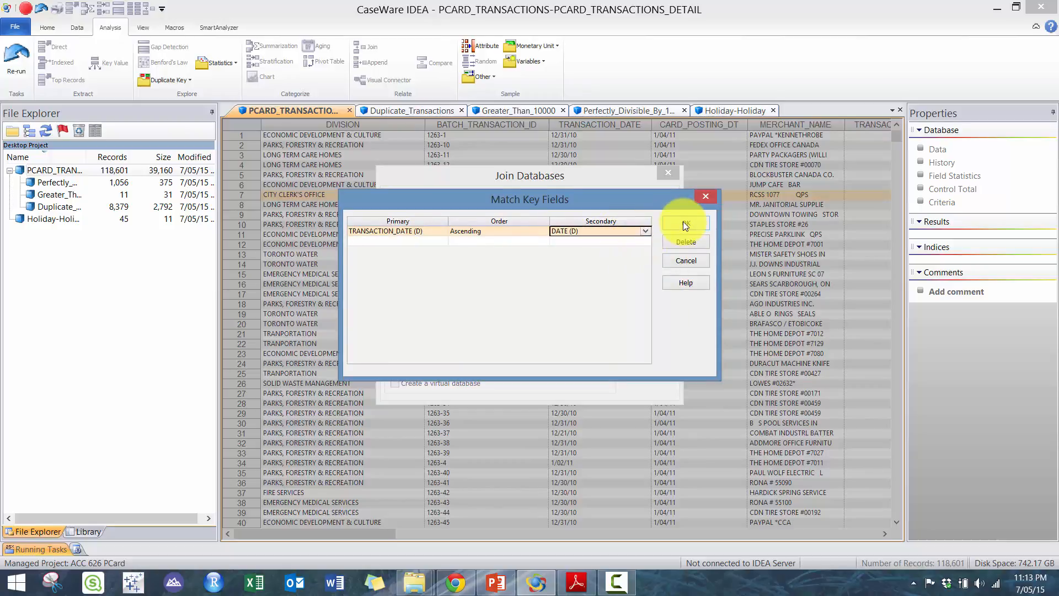
click(686, 223)
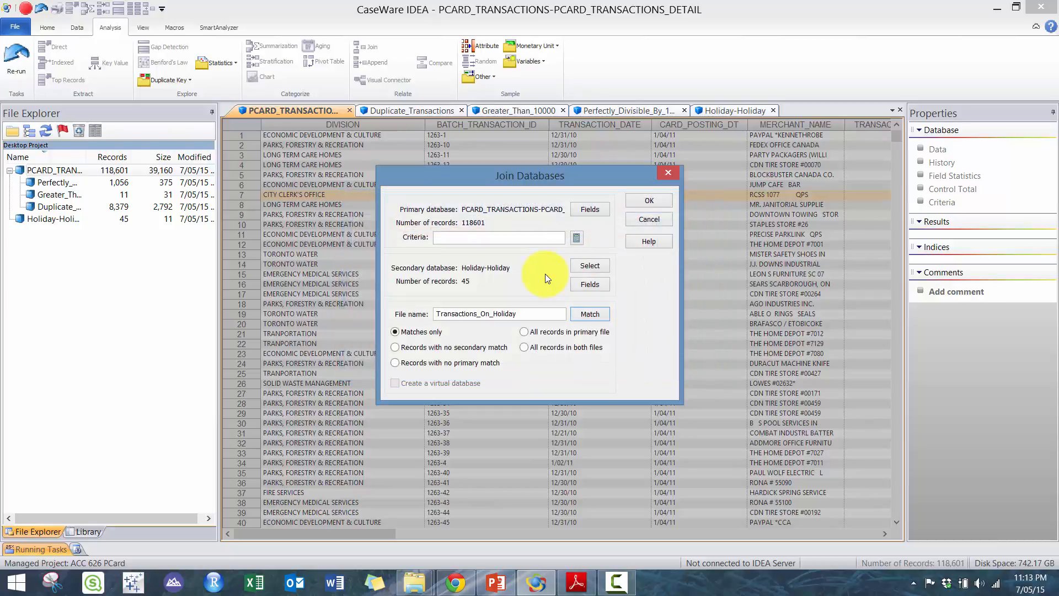
click(645, 202)
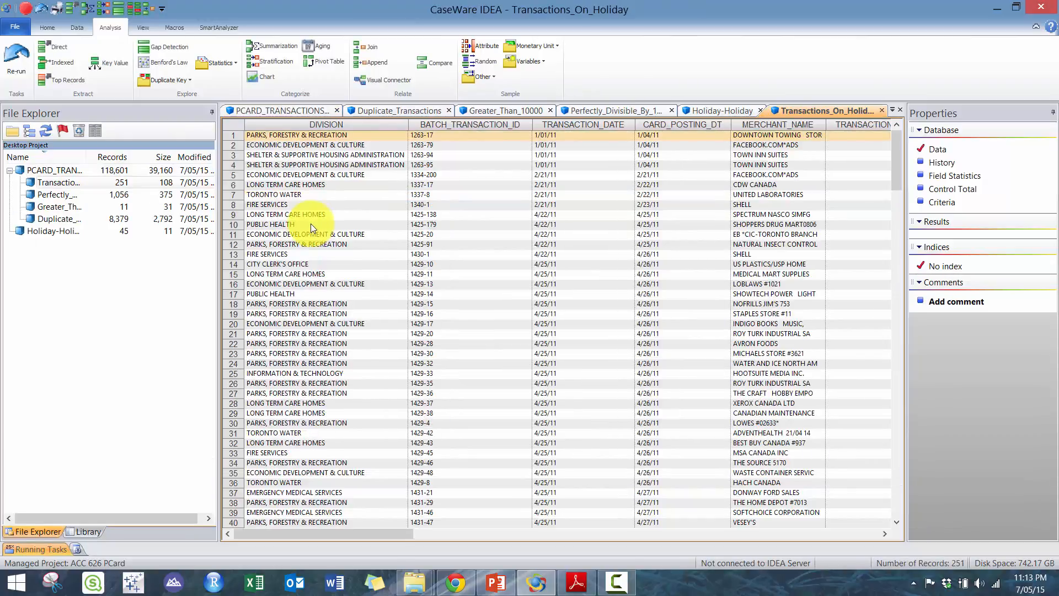
- Review the HOLIDAY and DATE values joined to the records in Transactions_On_Holiday
click(824, 535)
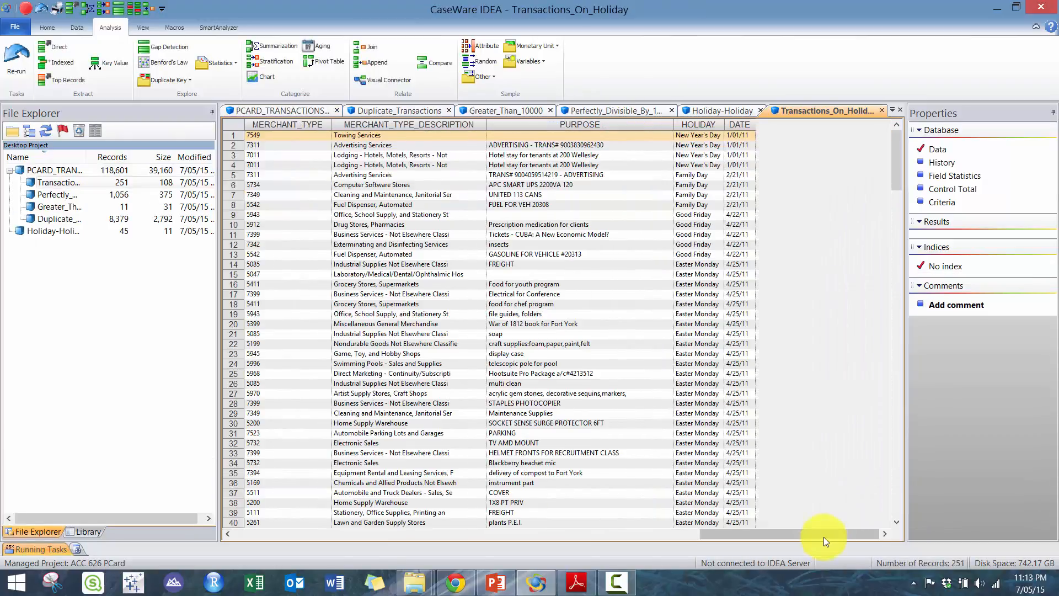
click(694, 245)
click(695, 363)
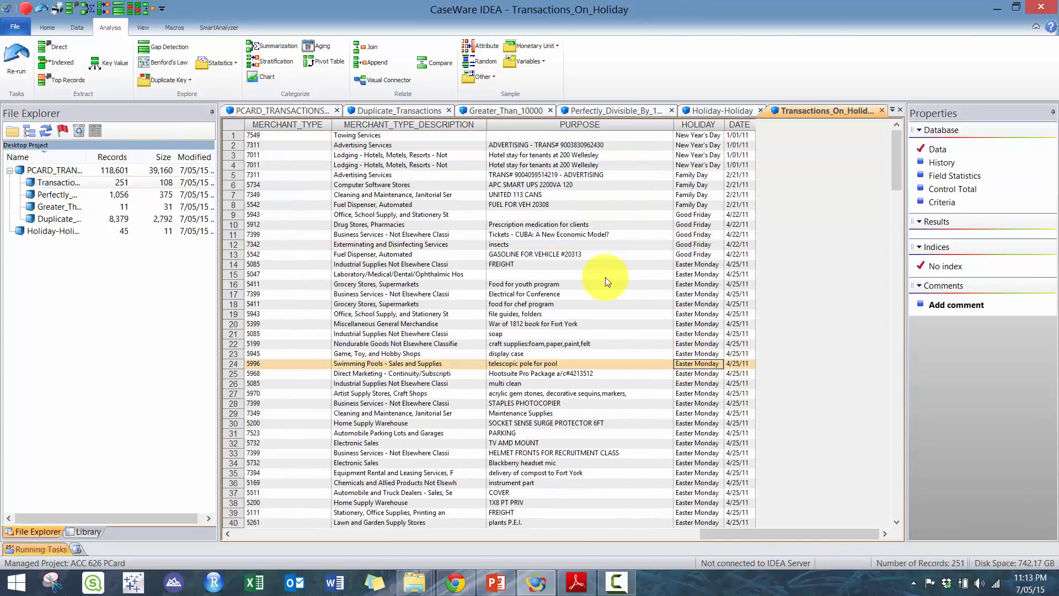
- Reopen the PCARD_TRANSACTIONS_DETAIL database and select the keywords "jewelry, gift, electronic" in the PowerPoint slide's procedure list
click(61, 172)
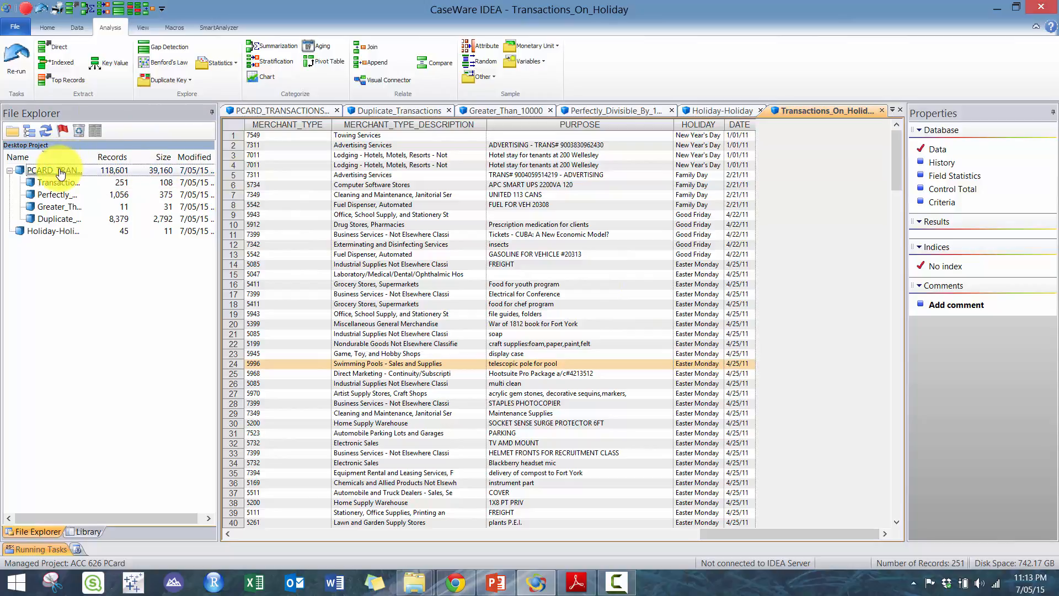
double_click(60, 172)
click(495, 583)
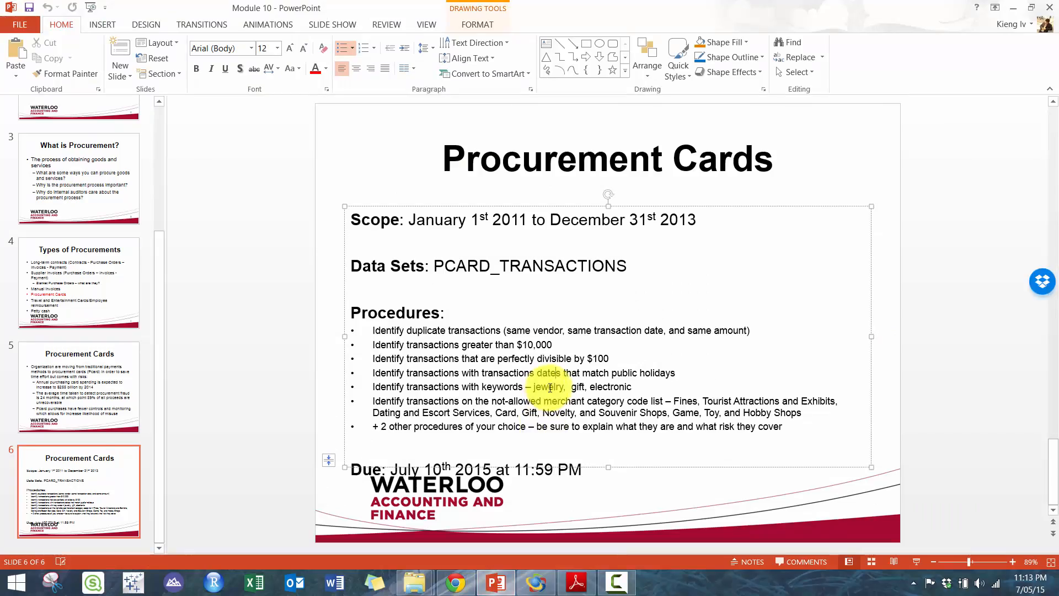
drag(389, 396, 570, 392)
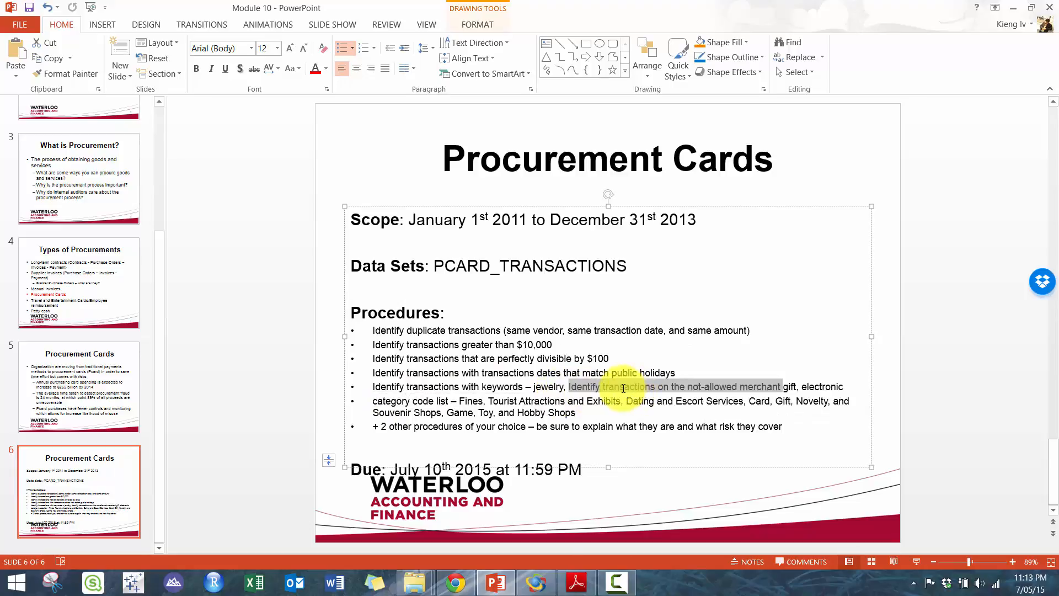
key(ctrl+z)
drag(634, 388, 534, 389)
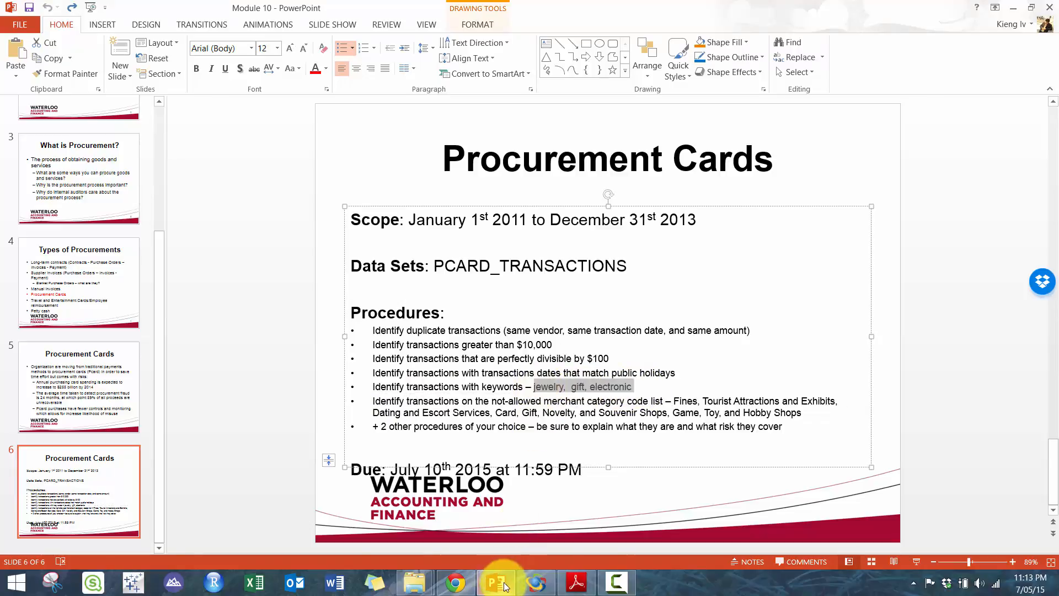
click(531, 583)
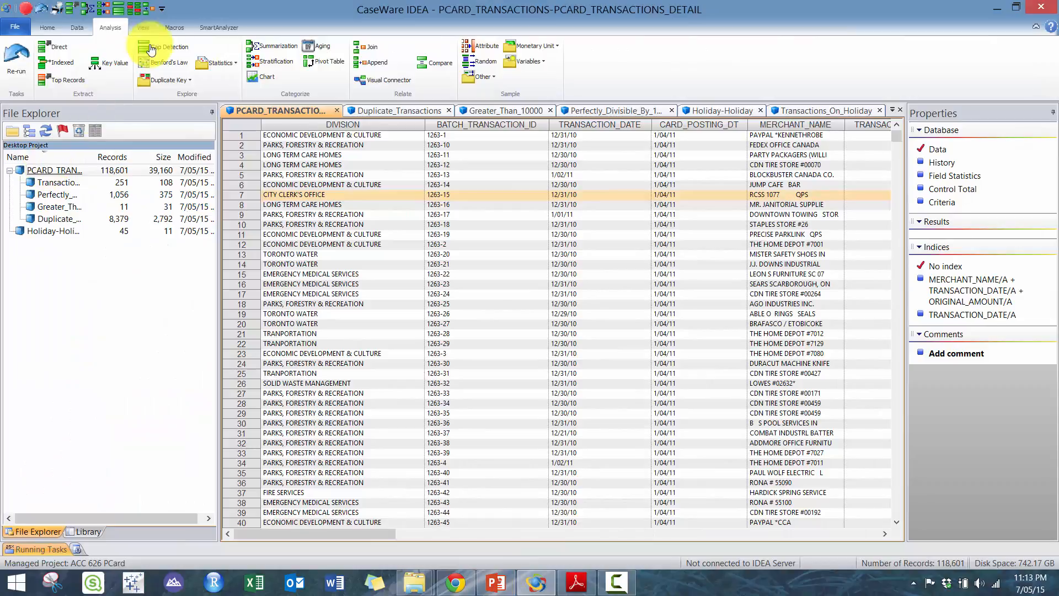
- Set up a direct extraction from PCARD_TRANSACTIONS_DETAIL with the output file named KeyWord
click(52, 46)
click(392, 277)
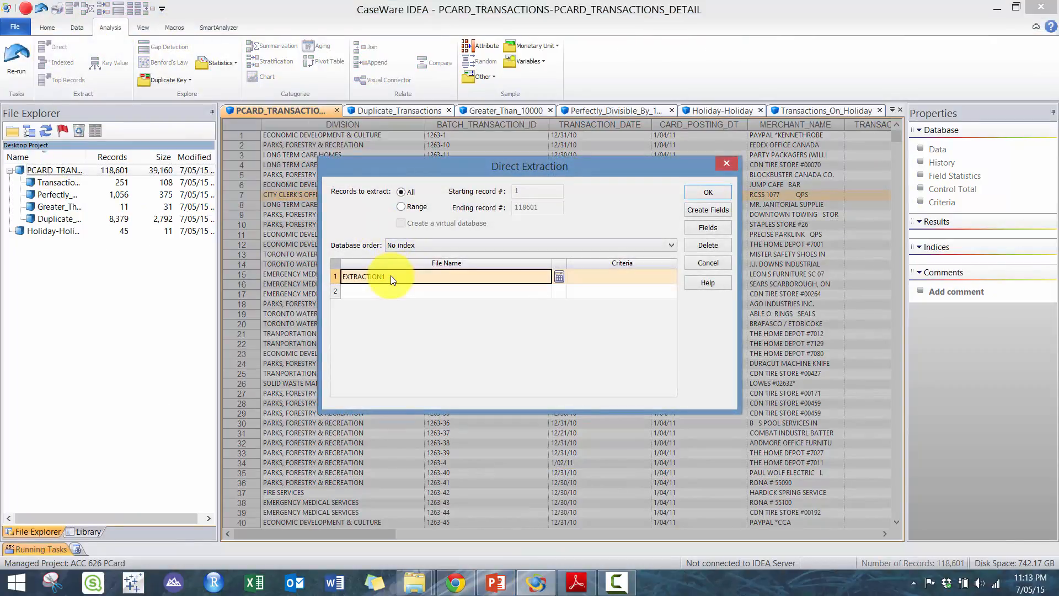
text(KeyWord)
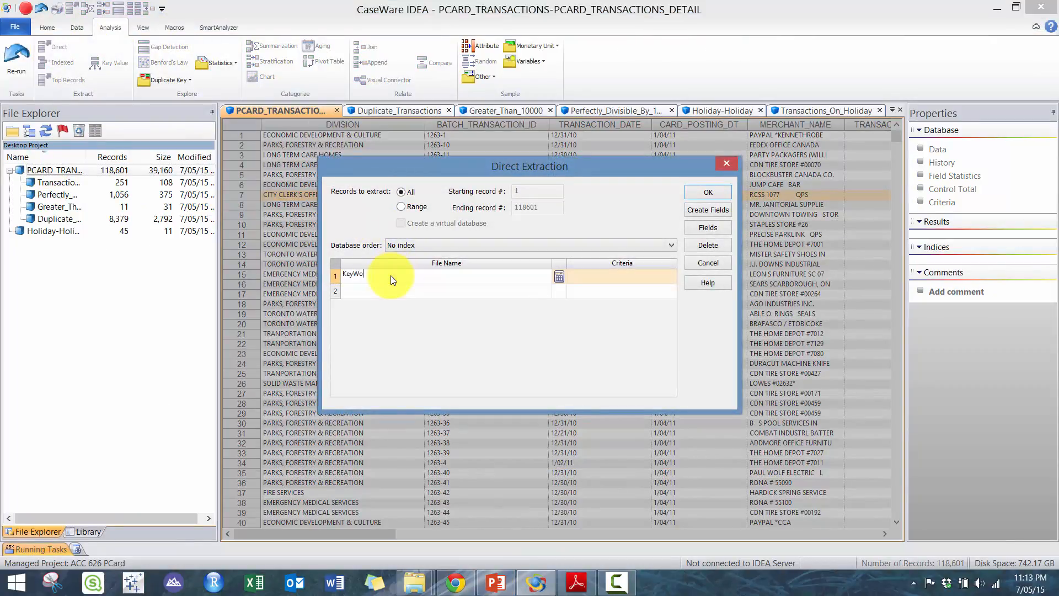
click(557, 282)
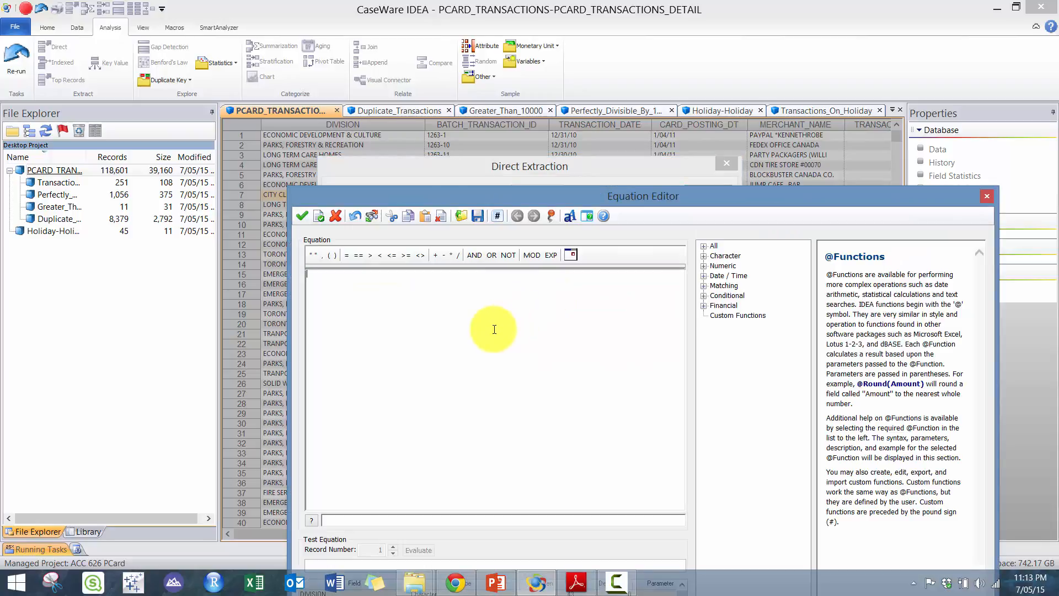
text(ini()
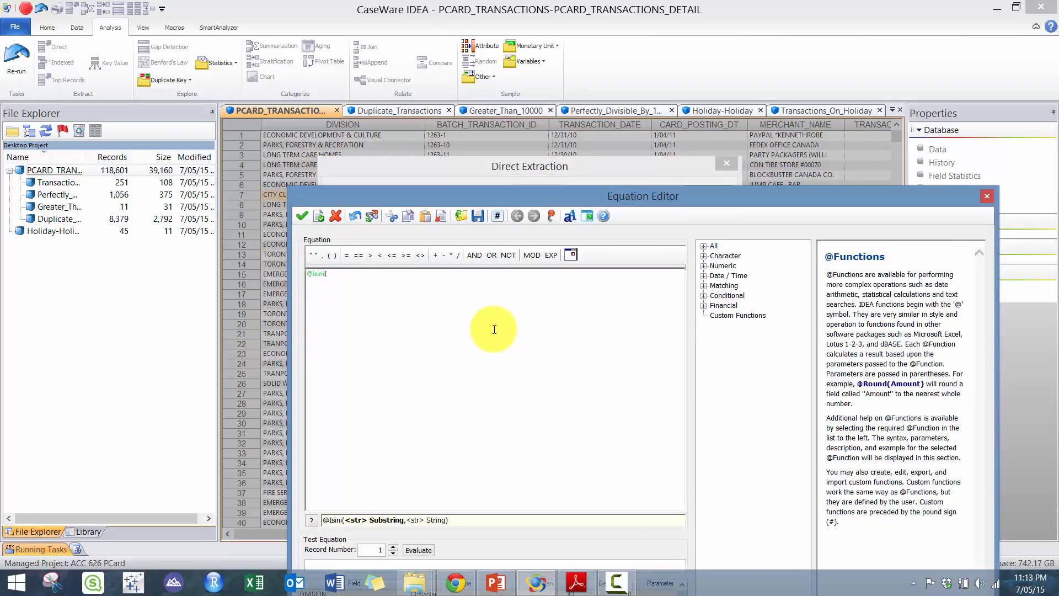
text("jewelry,  gift, electronic)
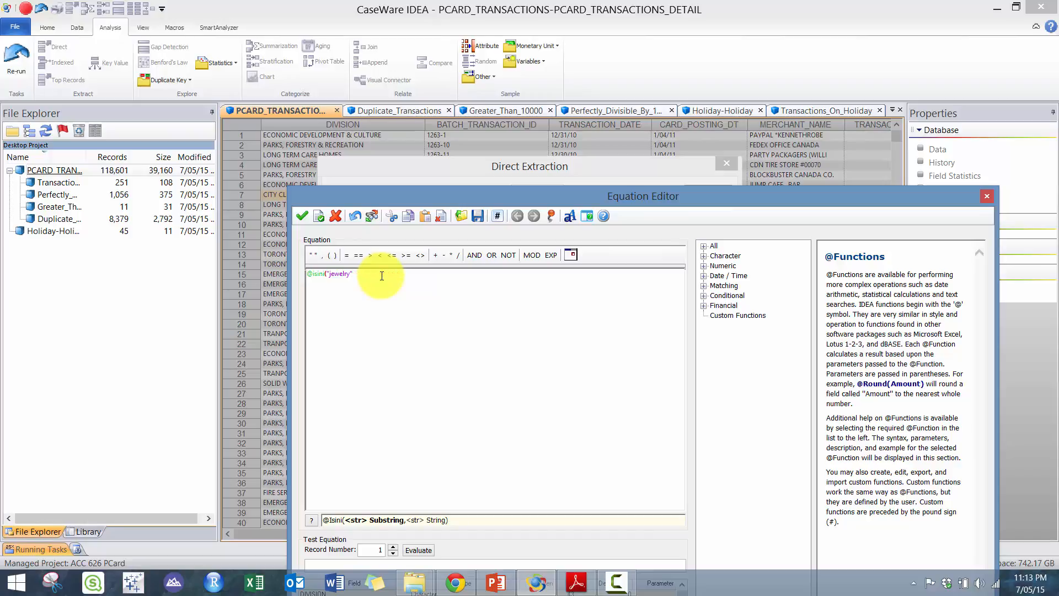
text(,mer)
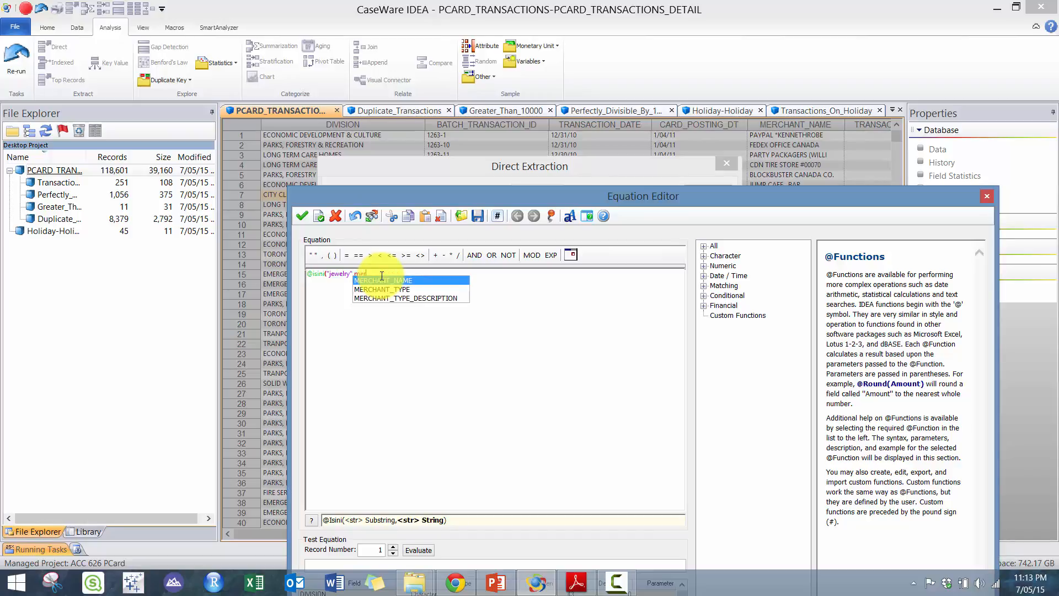
double_click(393, 298)
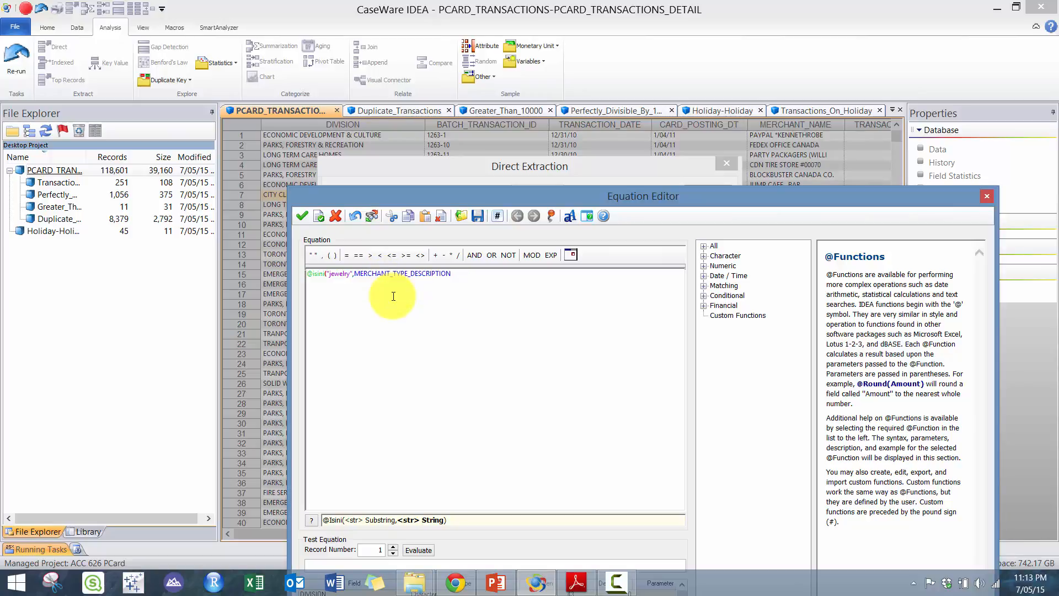
text(+PURPOSE))
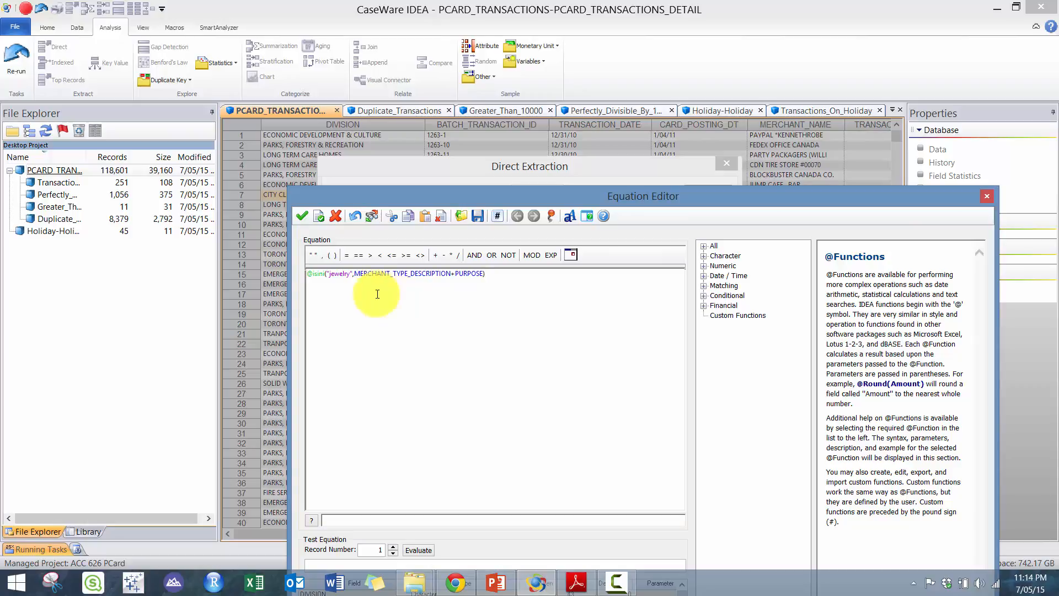
triple_click(319, 275)
key(ctrl+c)
click(505, 273)
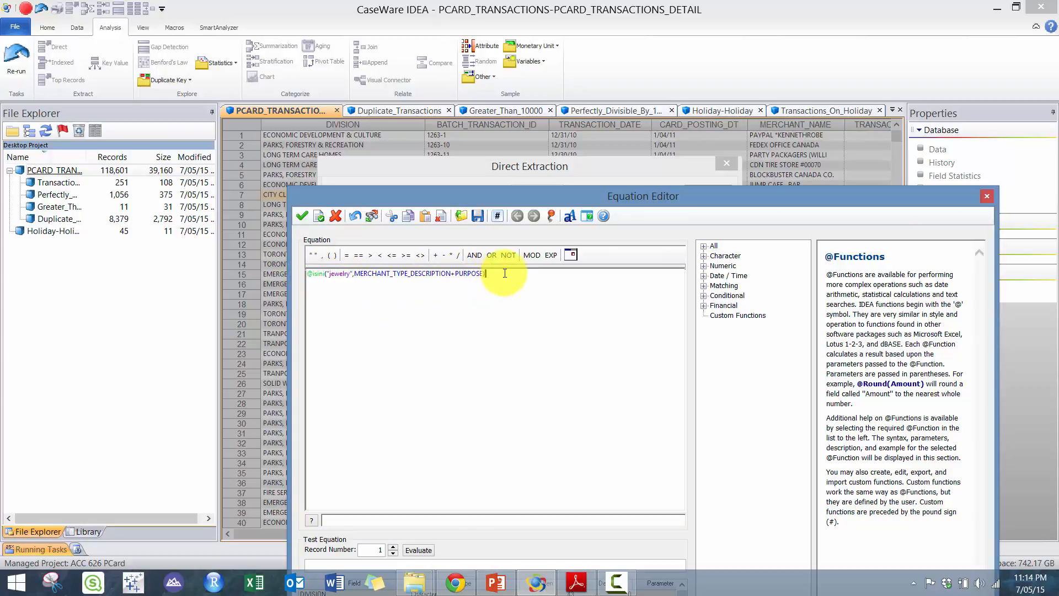
text(+)
key(ctrl+v)
text(+)
key(ctrl+v)
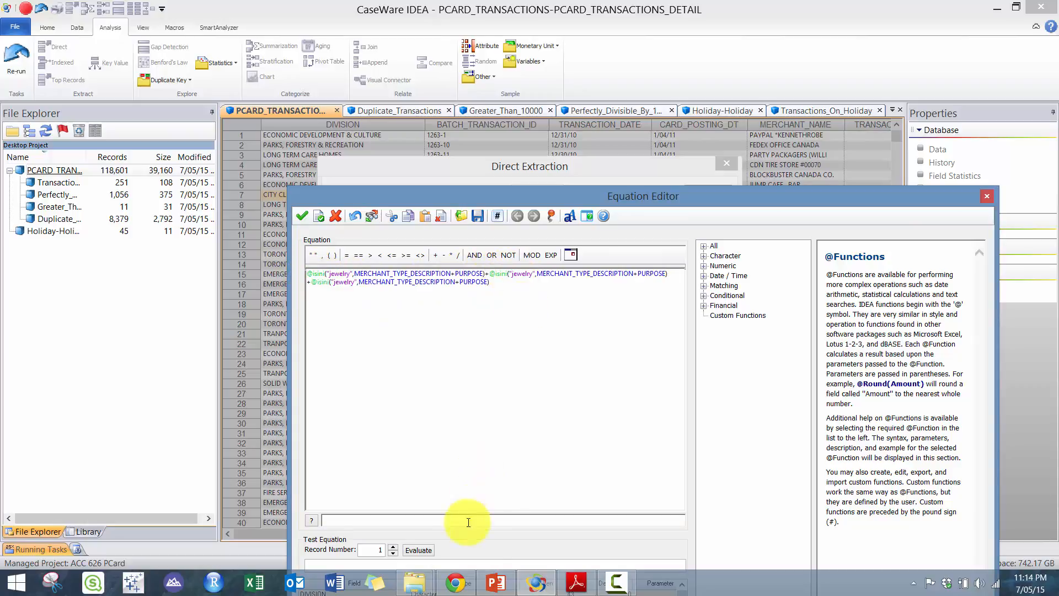
click(494, 584)
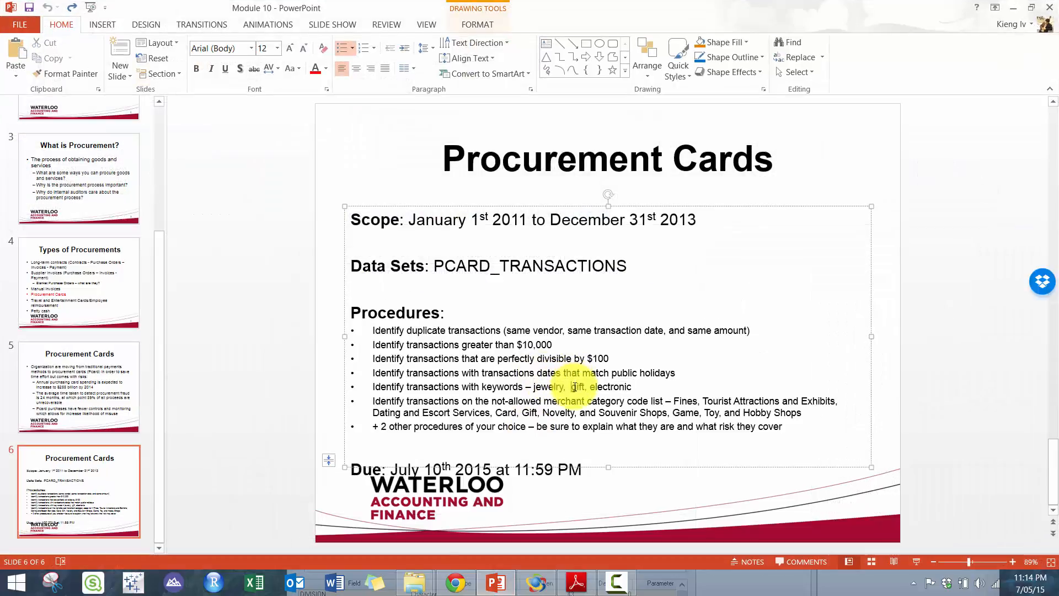
click(496, 583)
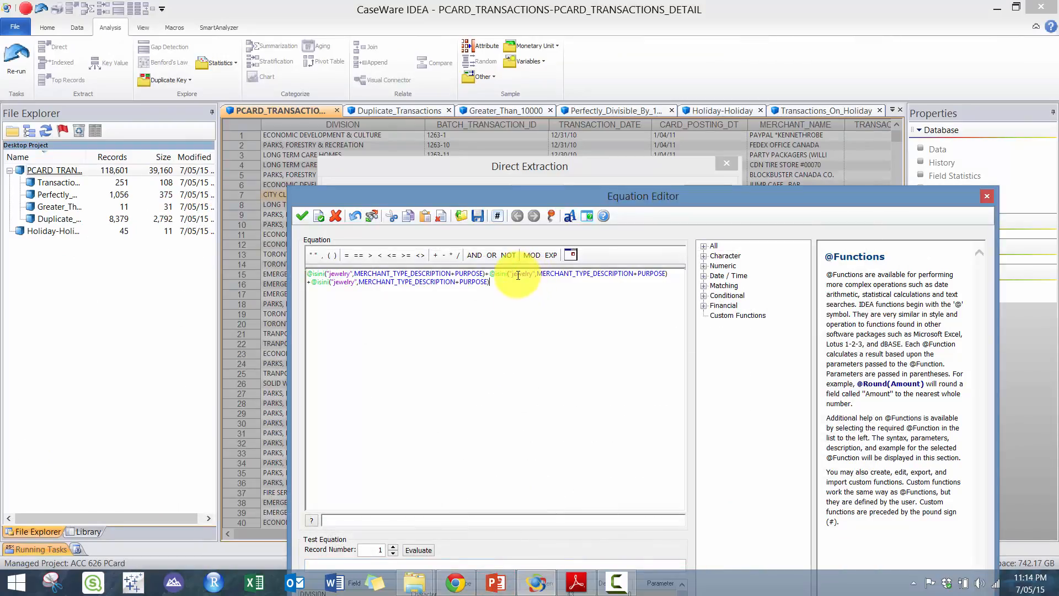
drag(513, 276, 530, 274)
text(gift, electronic)
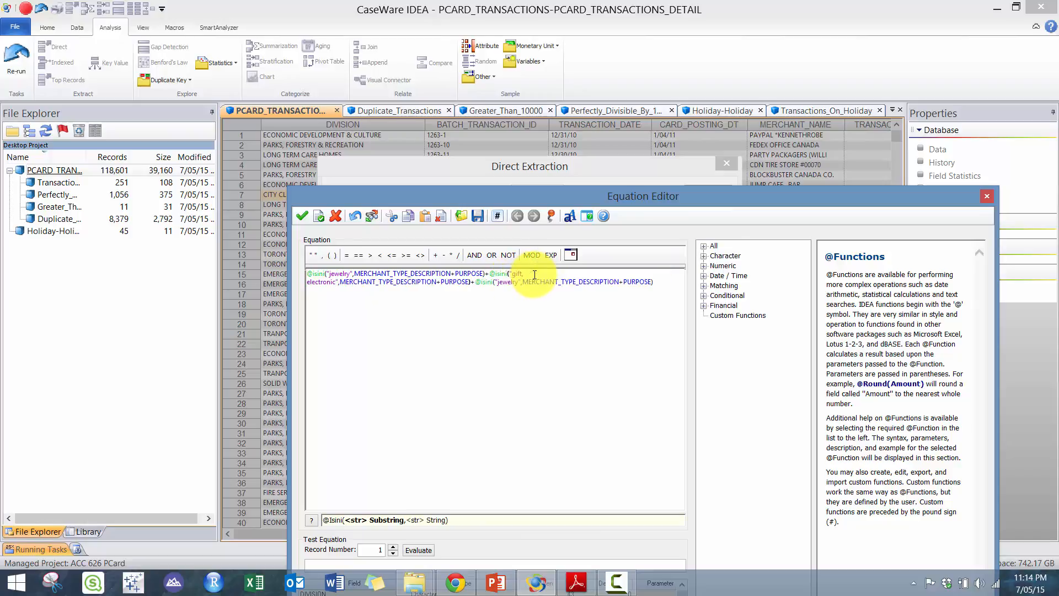
key(BackSpace)
key(BackSpace)
key(BackSpace)
key(BackSpace)
key(BackSpace)
key(BackSpace)
key(BackSpace)
key(BackSpace)
key(BackSpace)
key(BackSpace)
key(BackSpace)
key(BackSpace)
key(BackSpace)
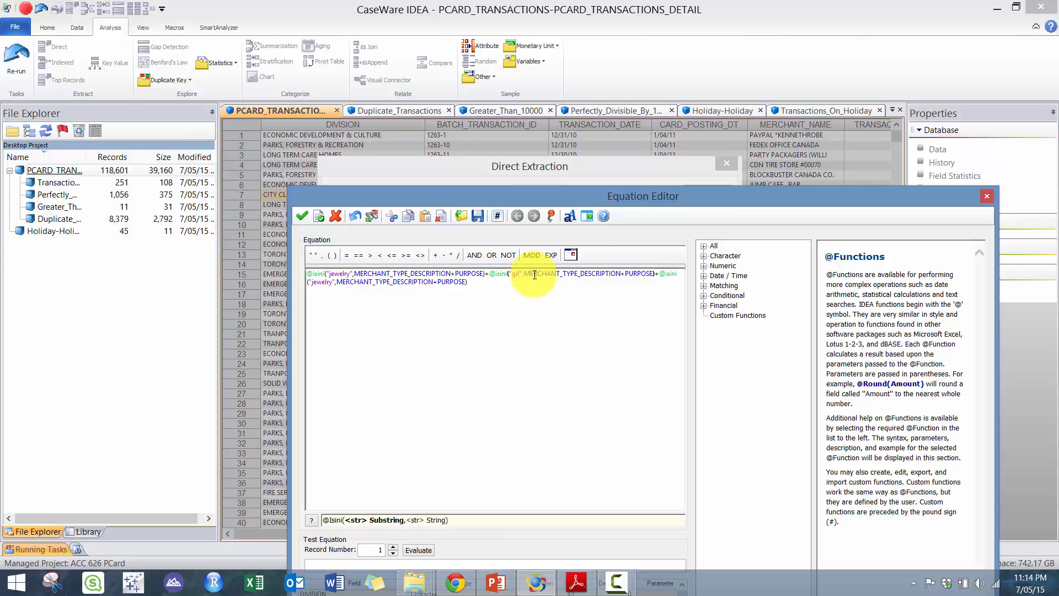
text(t)
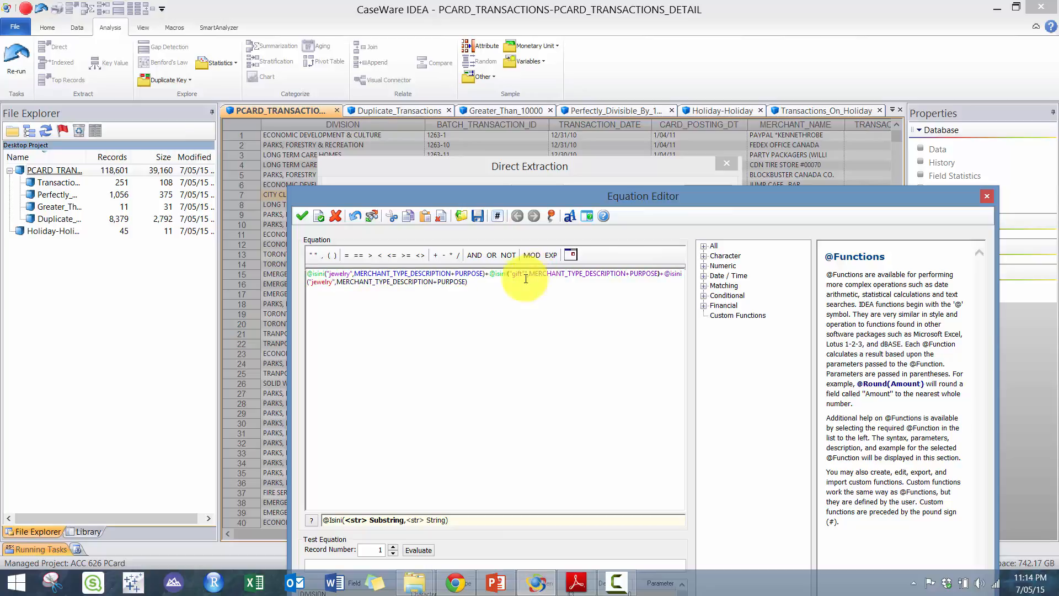
text(")
key(BackSpace)
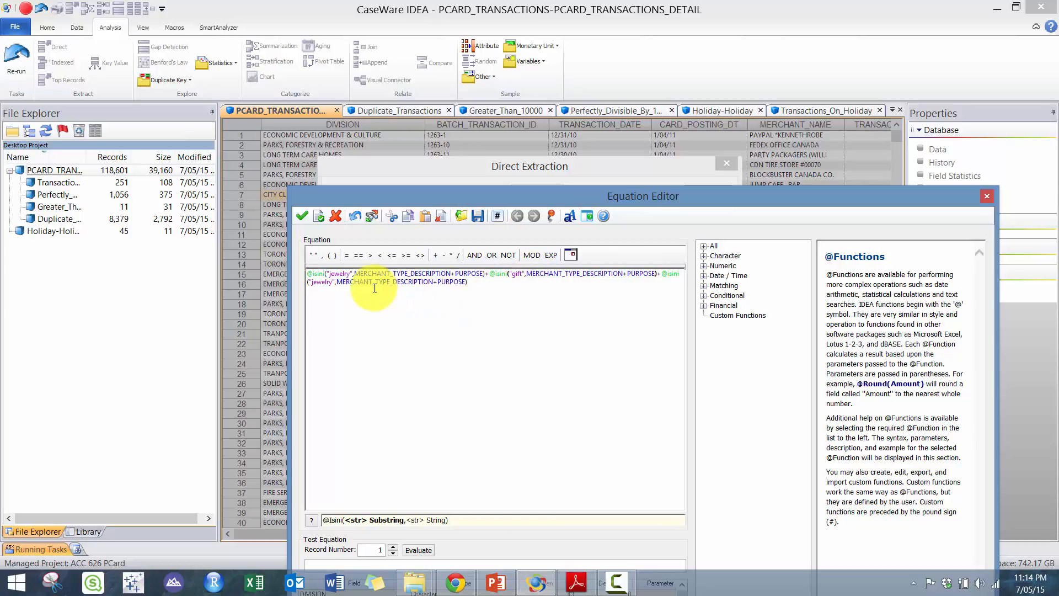
drag(332, 283, 311, 283)
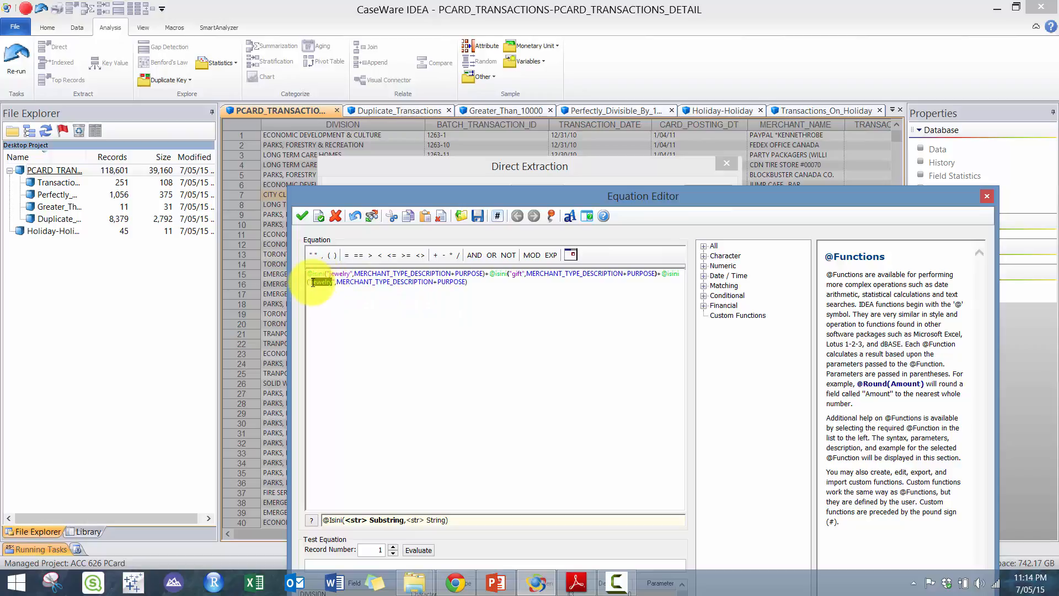
text(electronic)
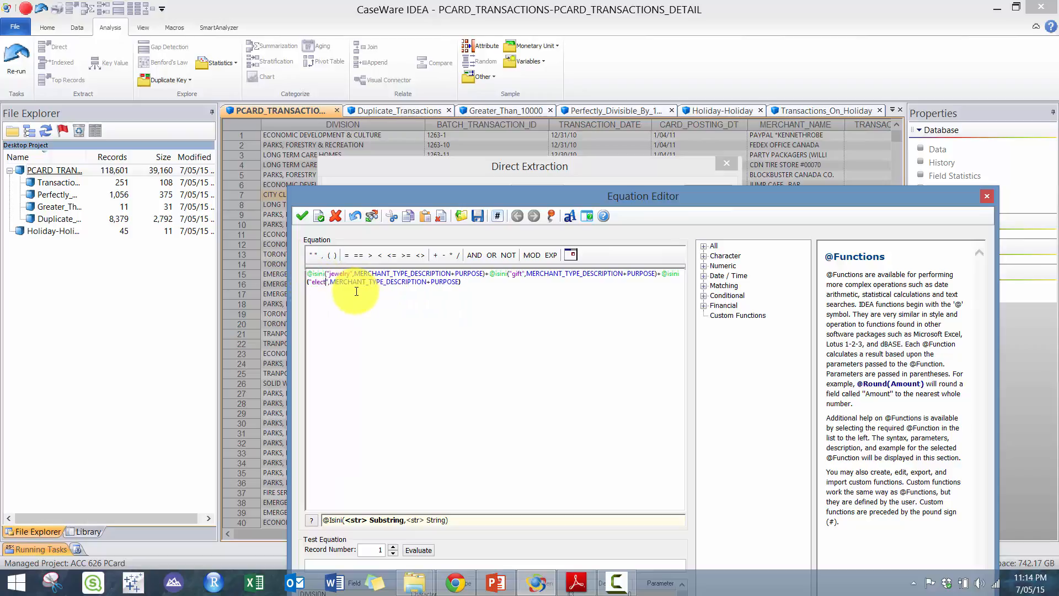
scroll(539, 336, up, 6)
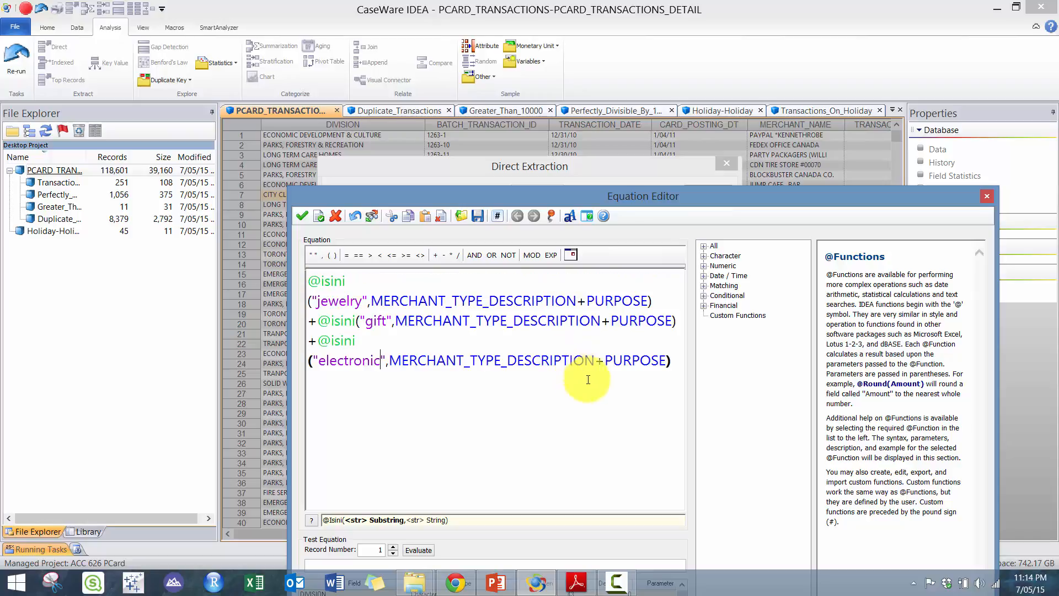
click(668, 362)
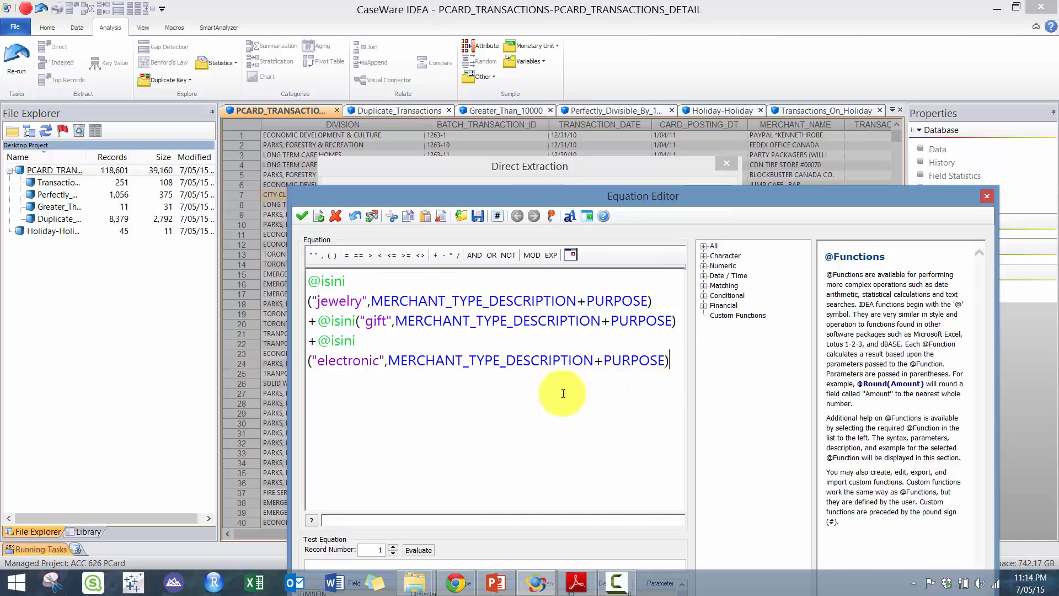
click(313, 282)
text(@if()
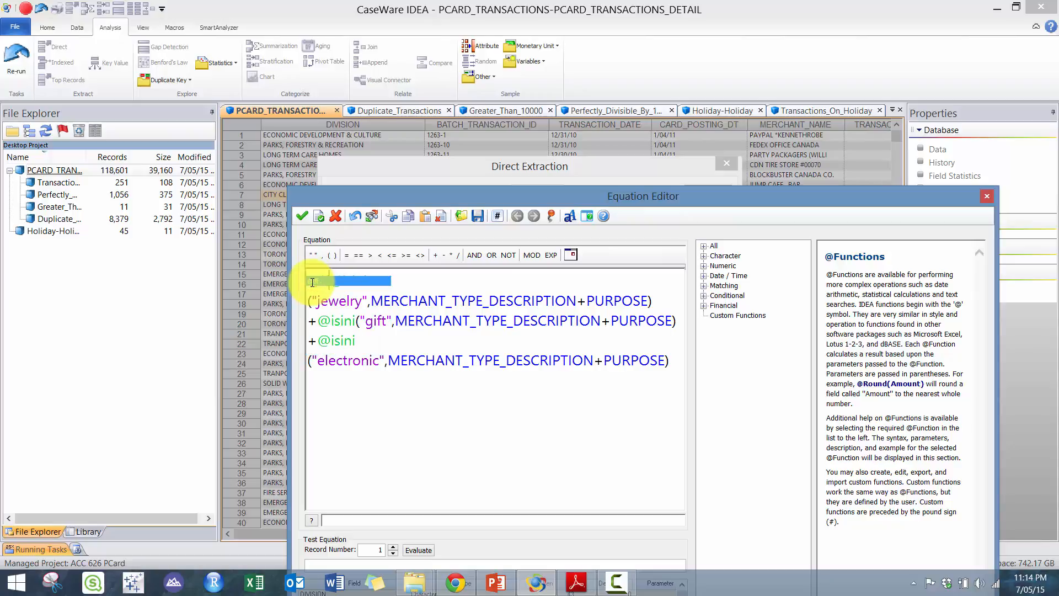
click(676, 363)
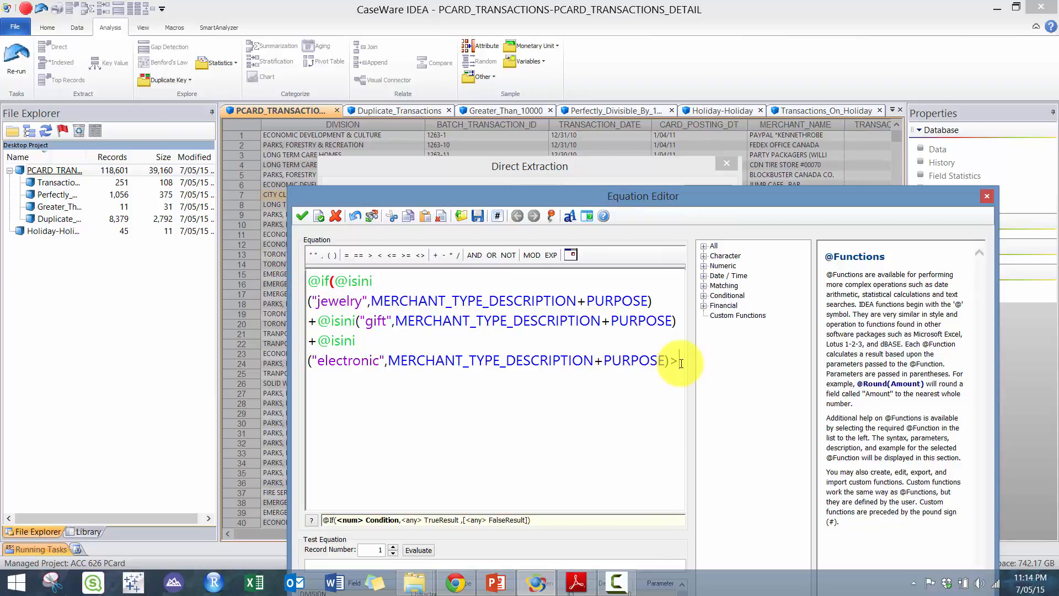
text())
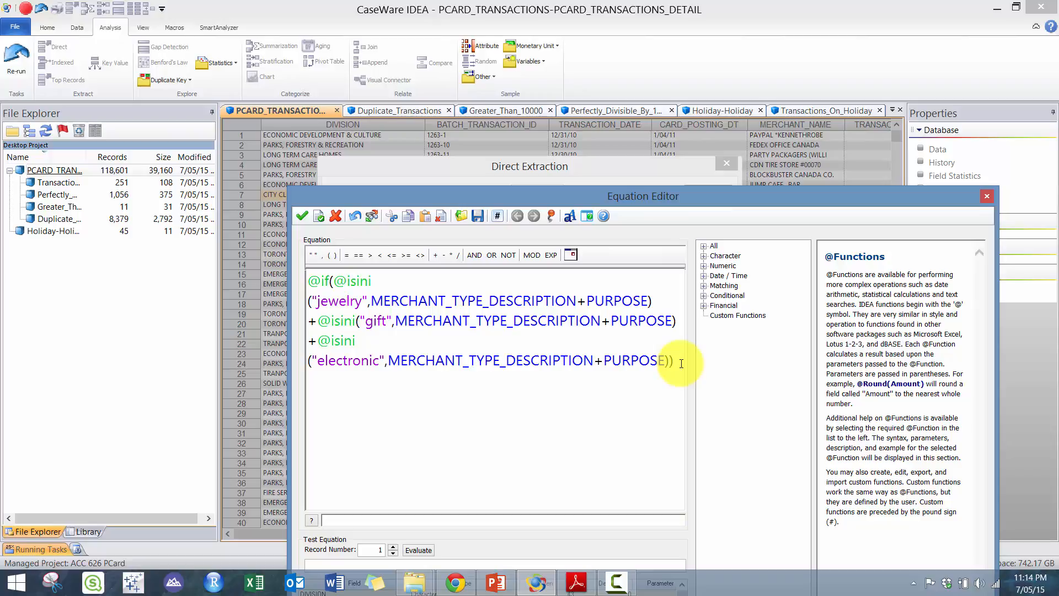
click(337, 284)
text(()
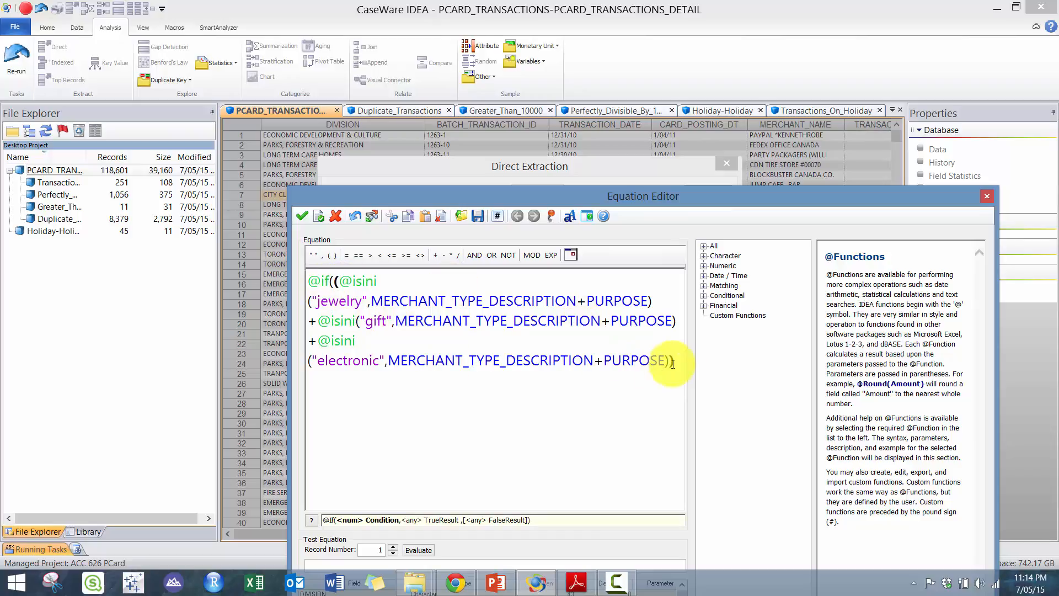
text(,)
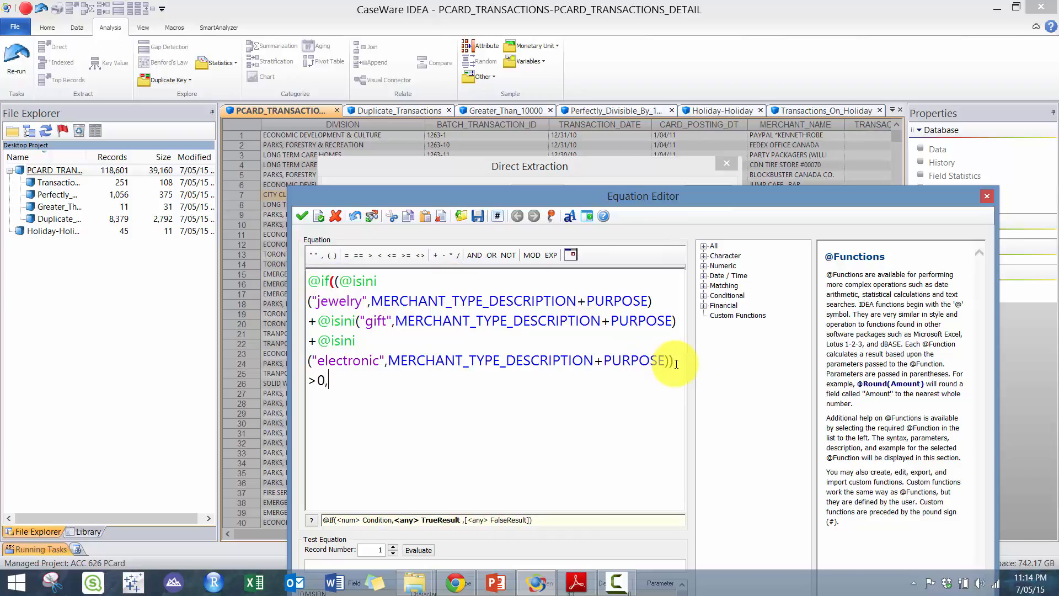
key(BackSpace)
key(BackSpace)
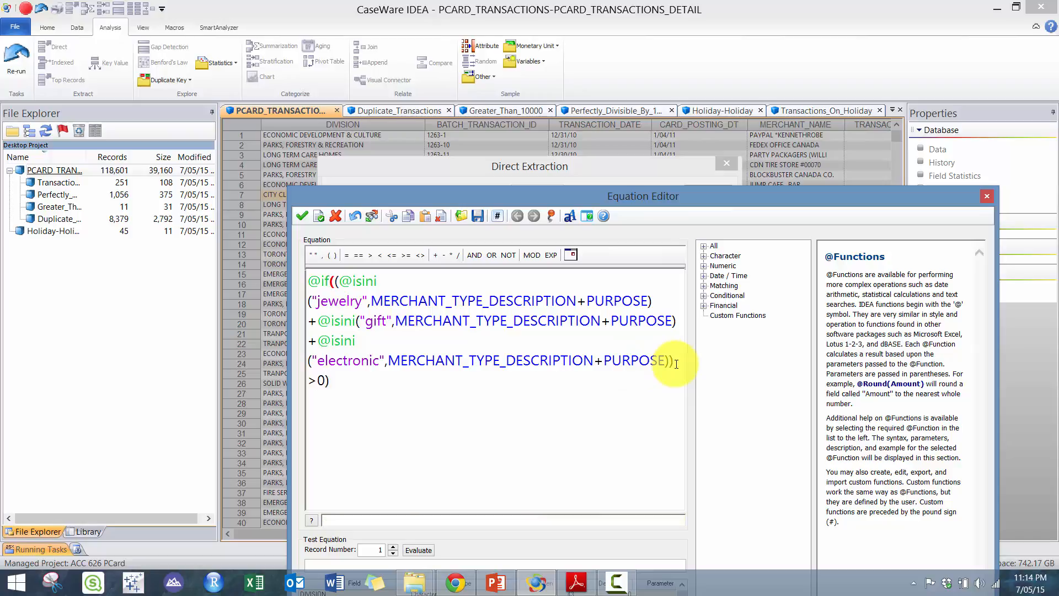
drag(334, 282, 296, 284)
key(BackSpace)
drag(374, 431, 236, 217)
click(303, 216)
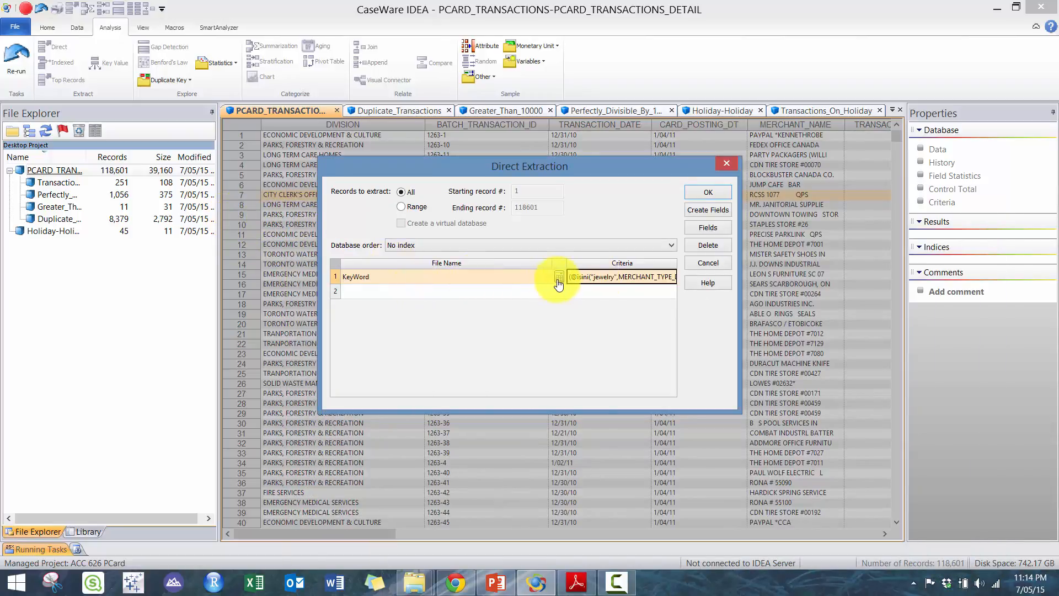
click(694, 194)
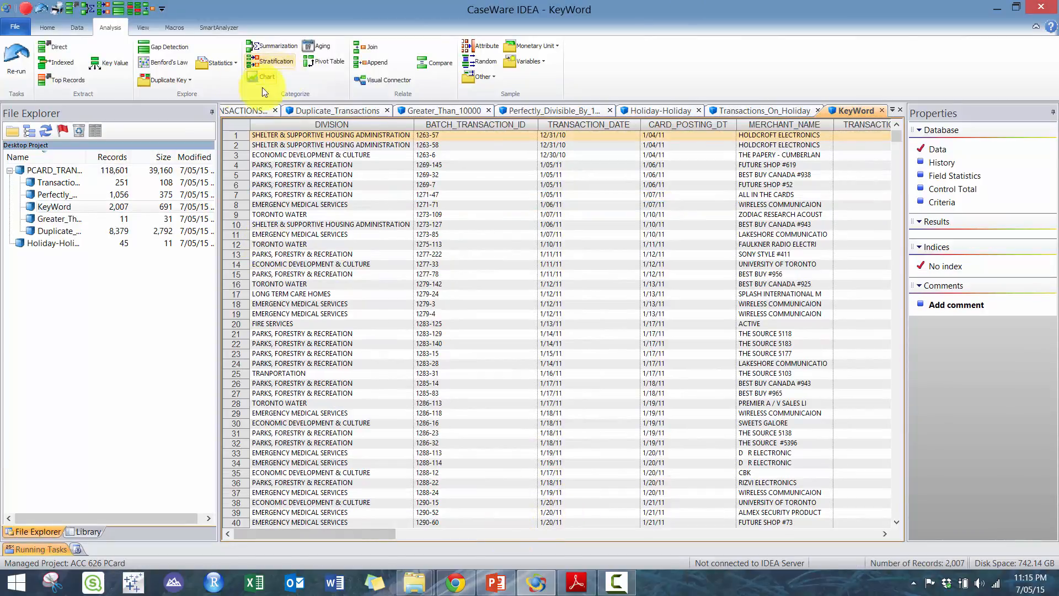
- Switch to PowerPoint to read the procedure on the not-allowed merchant category code list, and return to IDEA
click(488, 581)
triple_click(531, 402)
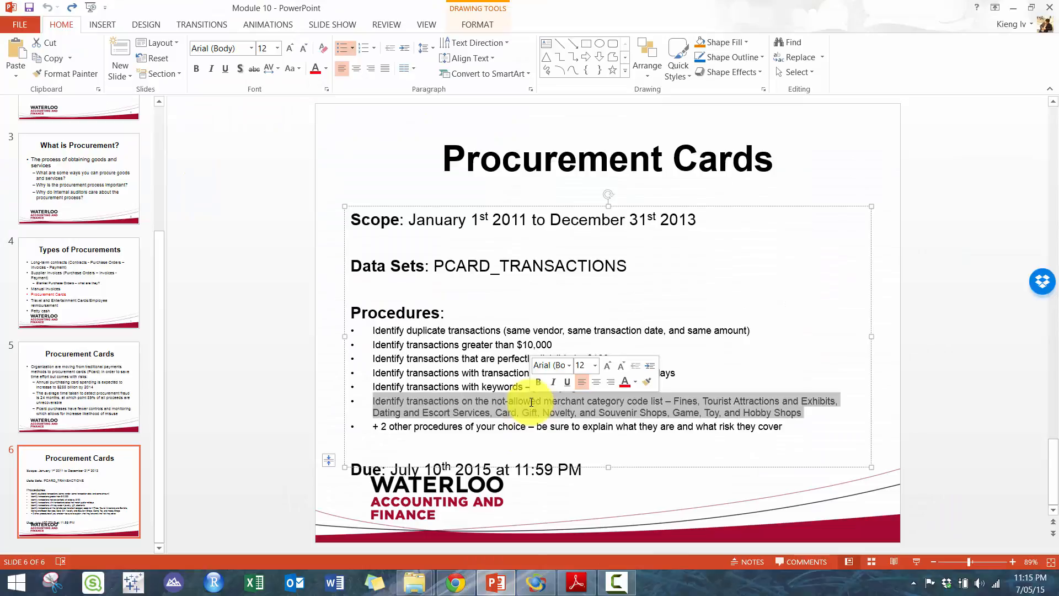
click(538, 424)
click(534, 583)
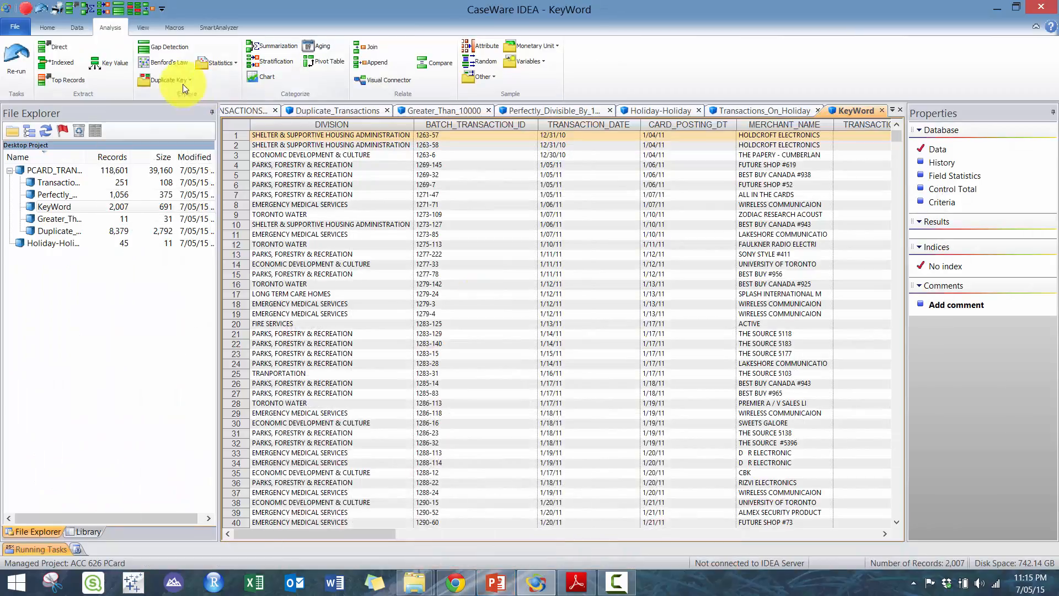
click(69, 48)
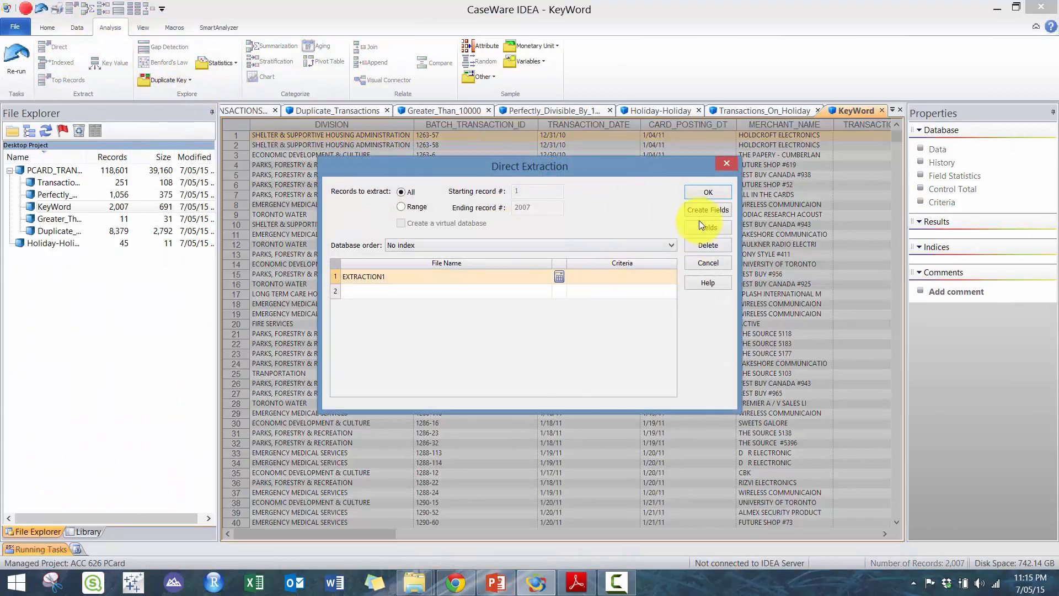
click(728, 164)
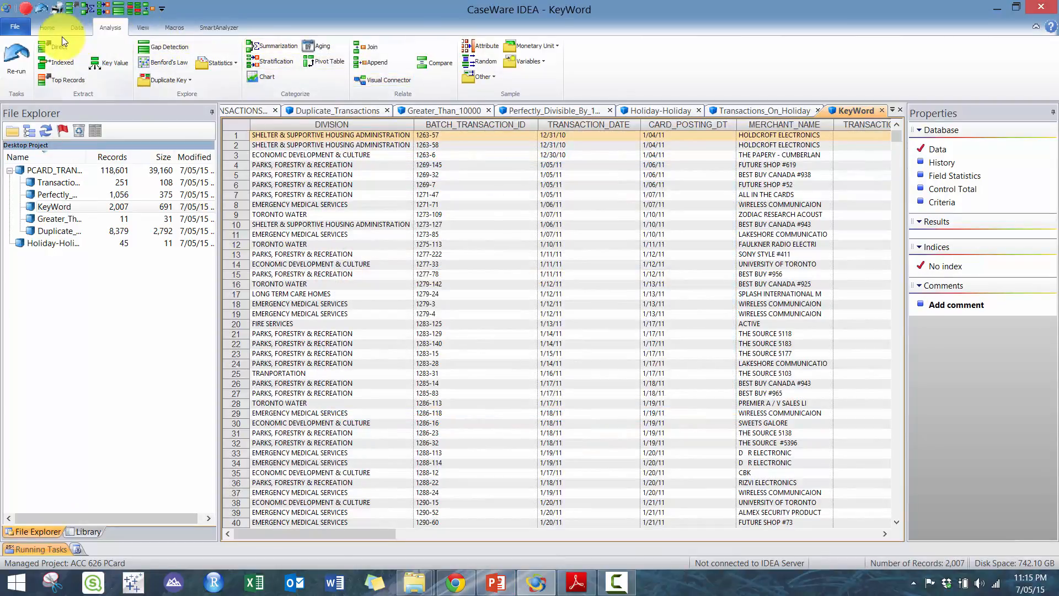
- Import the Disallowed sheet of the Excel file Disallowed Expenses.xlsx, treating the first row as field names
click(46, 28)
click(168, 53)
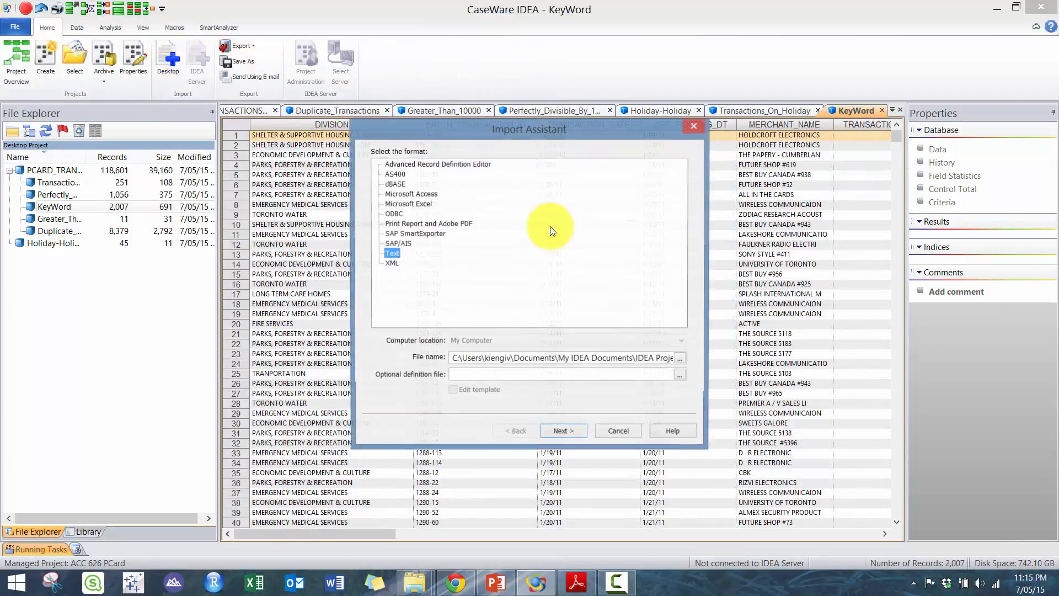
click(411, 204)
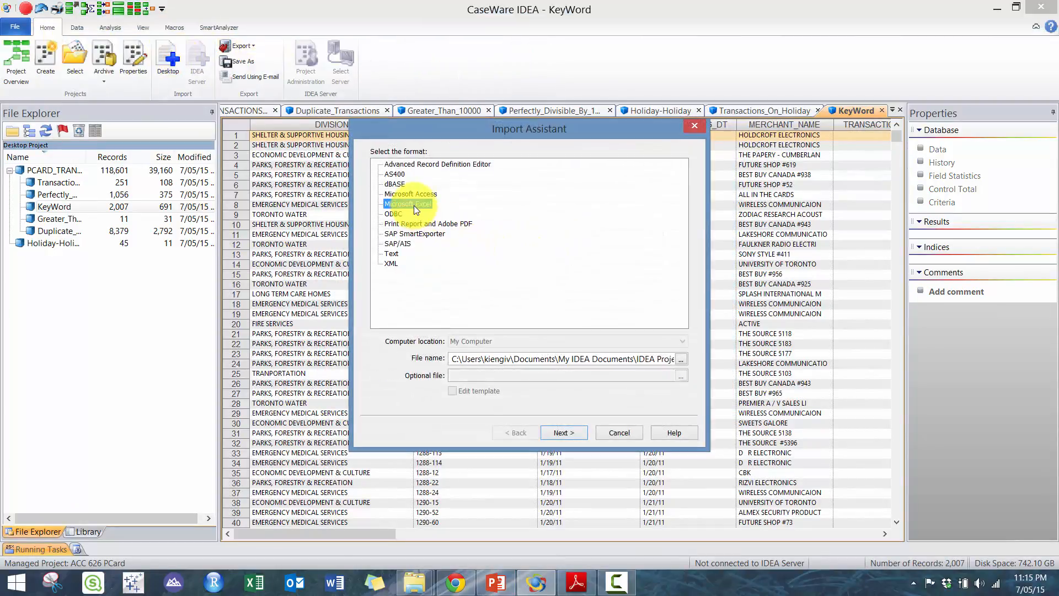
click(682, 360)
double_click(561, 241)
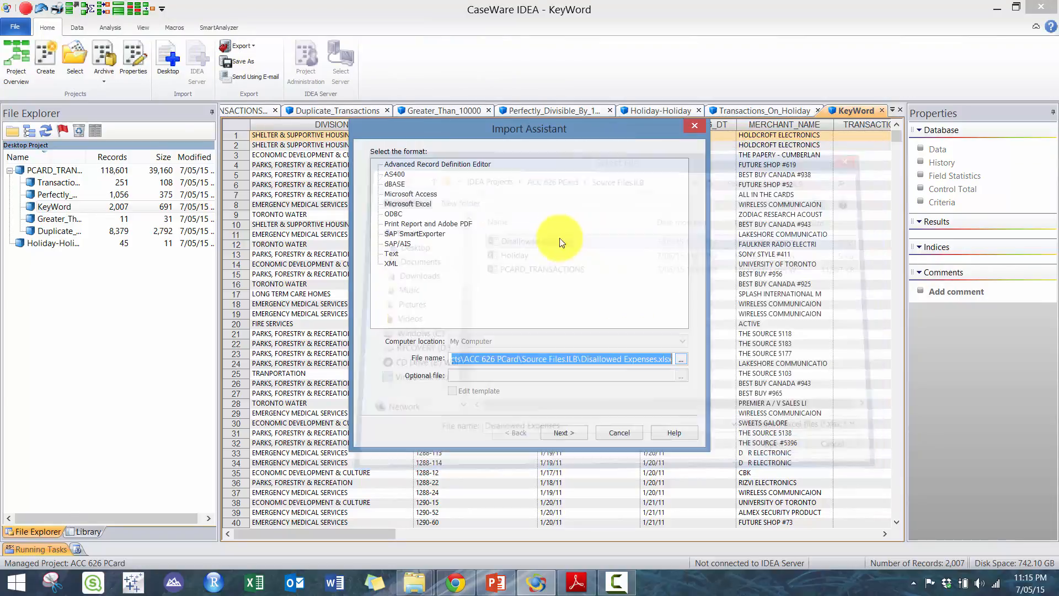
click(565, 432)
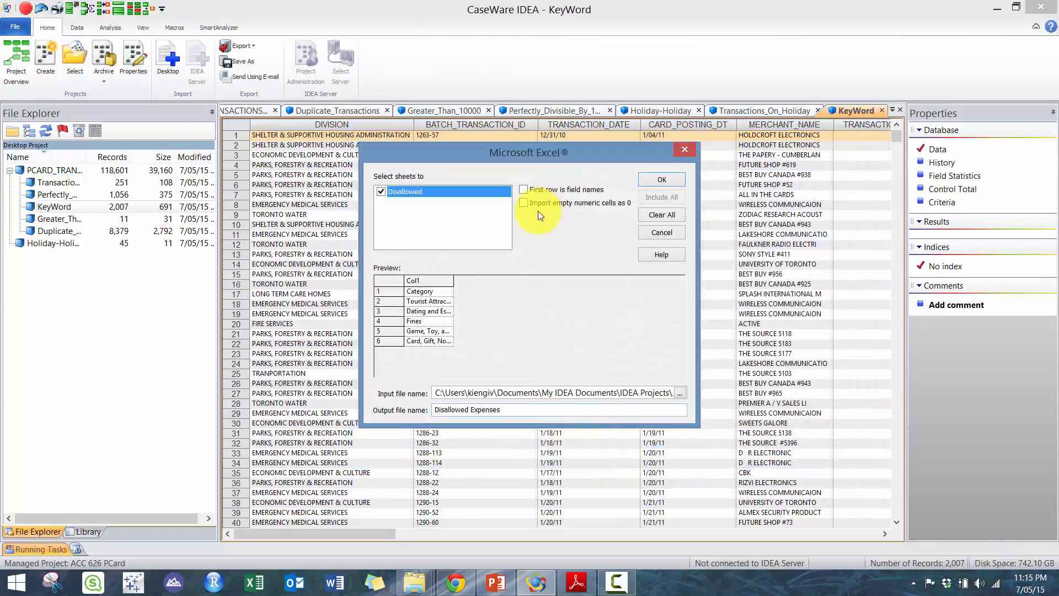
click(523, 190)
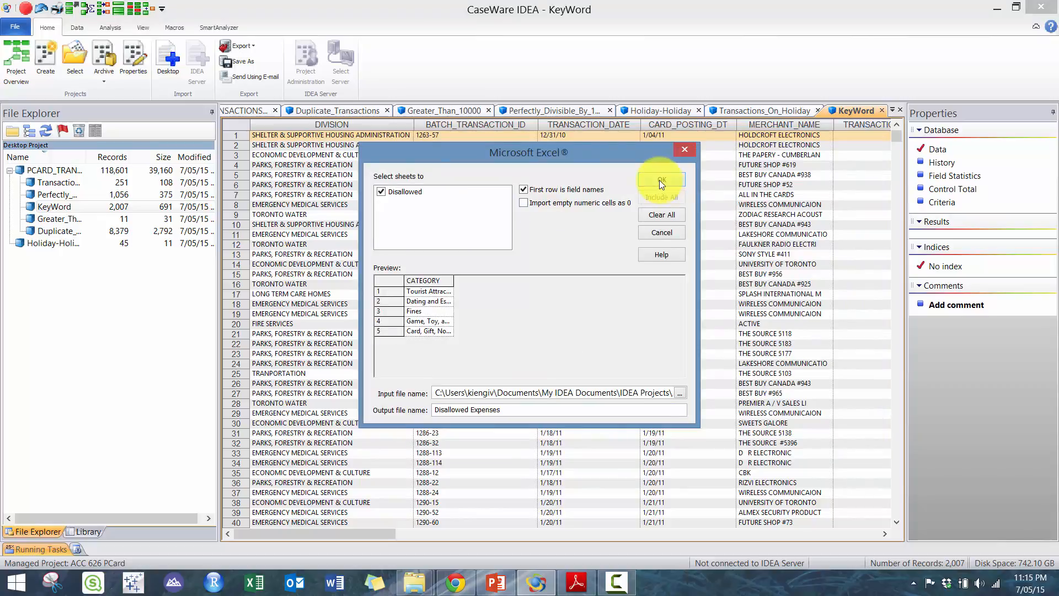
click(661, 180)
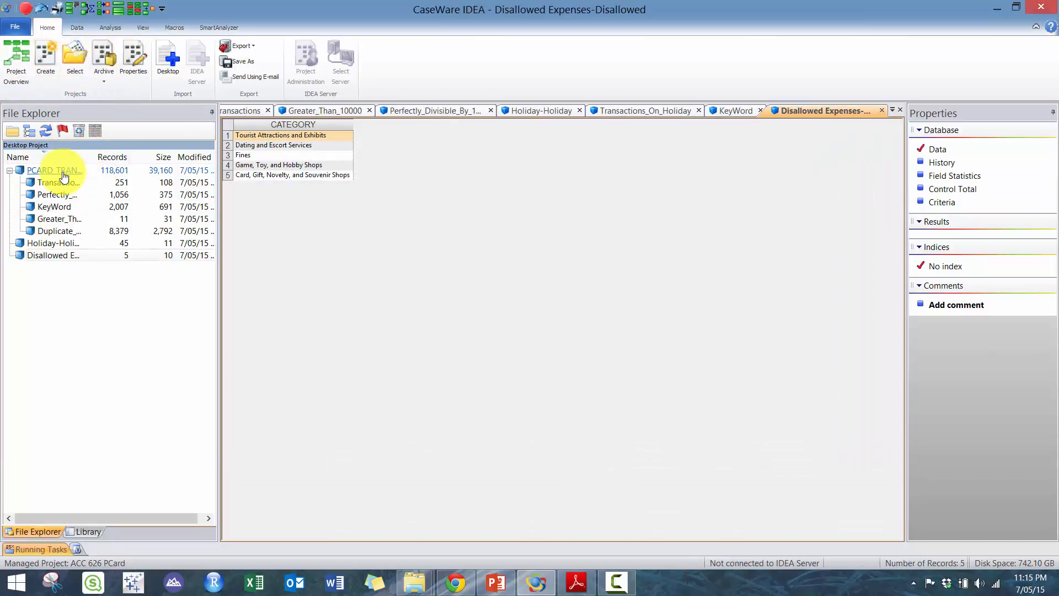
- Open the PCARD_TRANSACTIONS database and start a Join with Disallowed Expenses-Disallowed as the secondary database
double_click(63, 172)
click(109, 27)
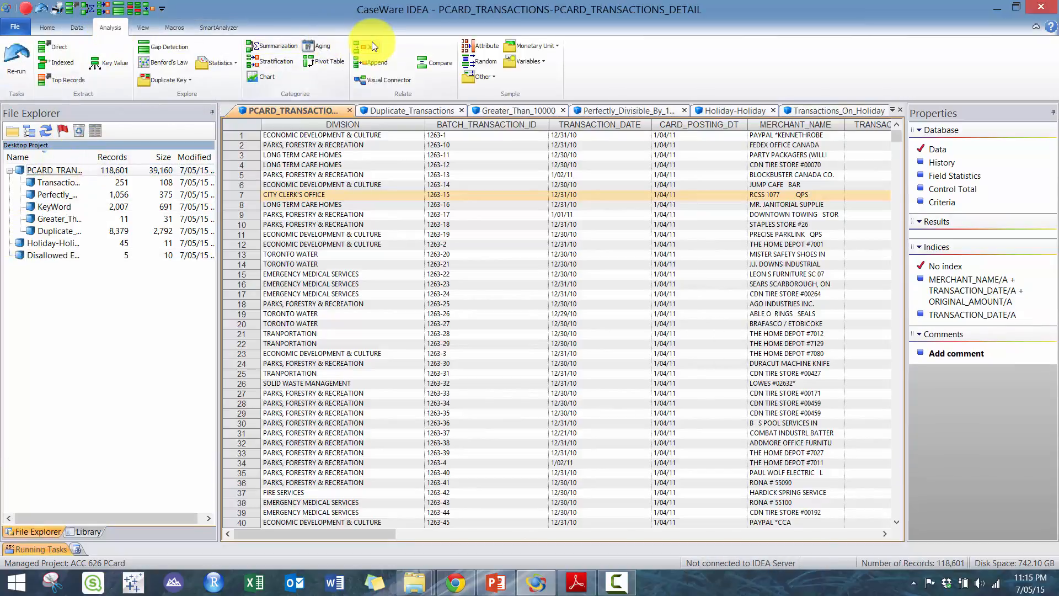
click(372, 46)
click(604, 265)
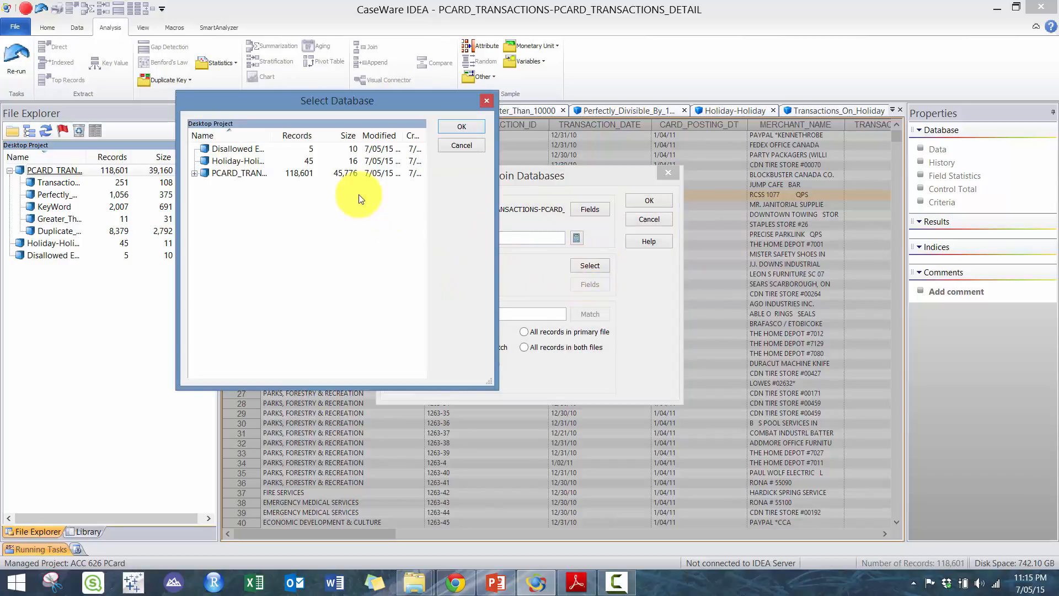
double_click(281, 155)
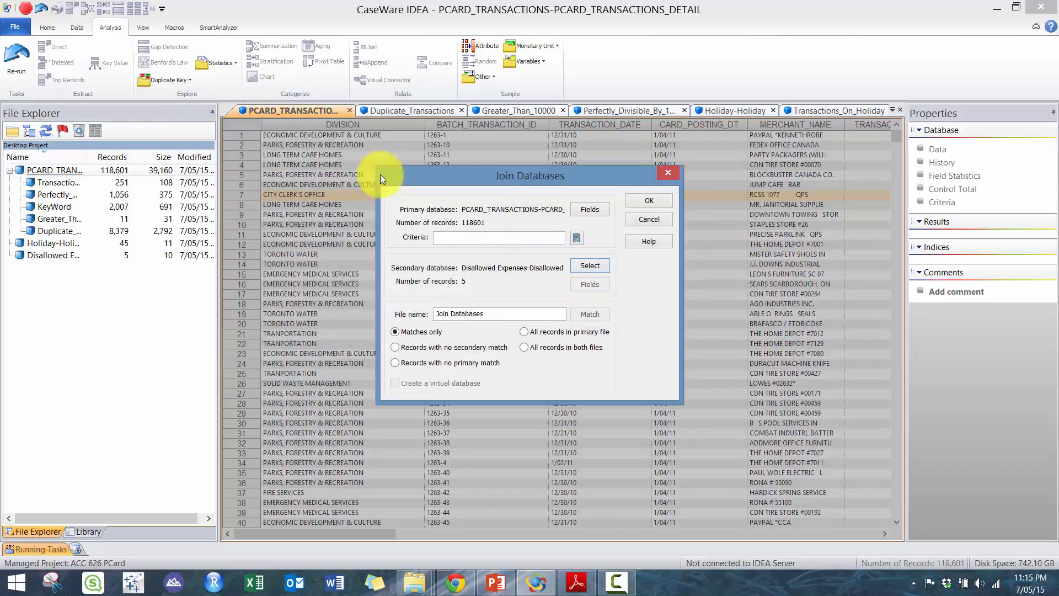
- Match the primary key field MERCHANT_TYPE_DESCRIPTION, in ascending order, with the secondary field CATEGORY
click(588, 318)
click(434, 230)
click(443, 231)
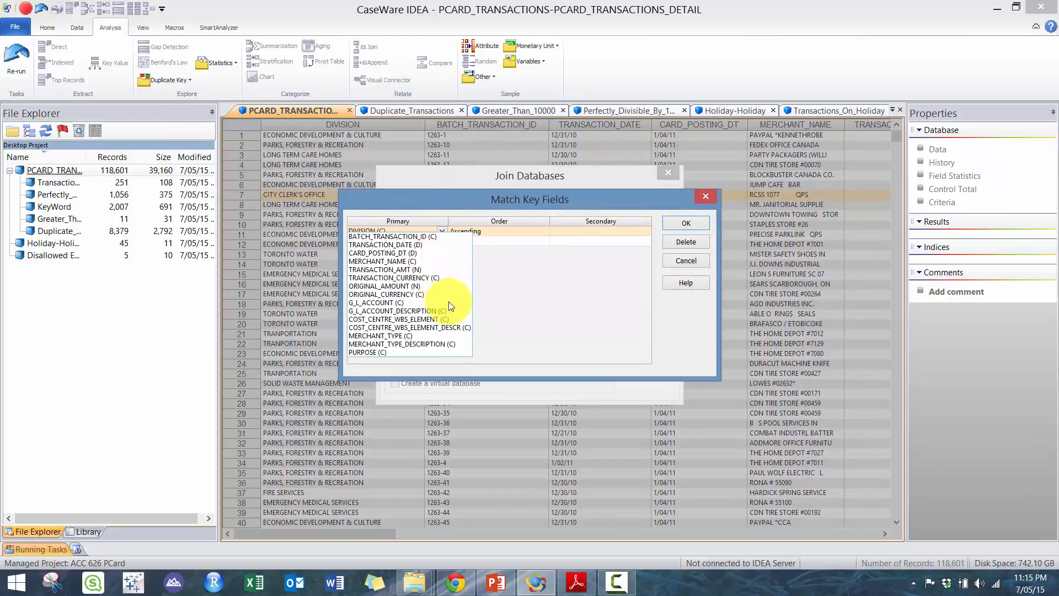
click(433, 344)
click(686, 223)
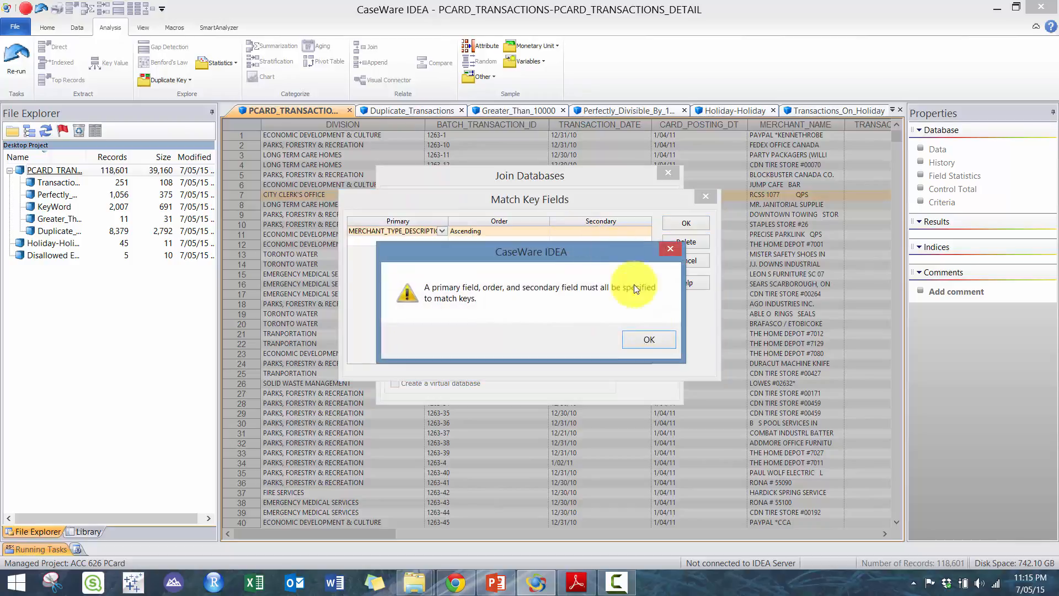
click(643, 339)
click(639, 231)
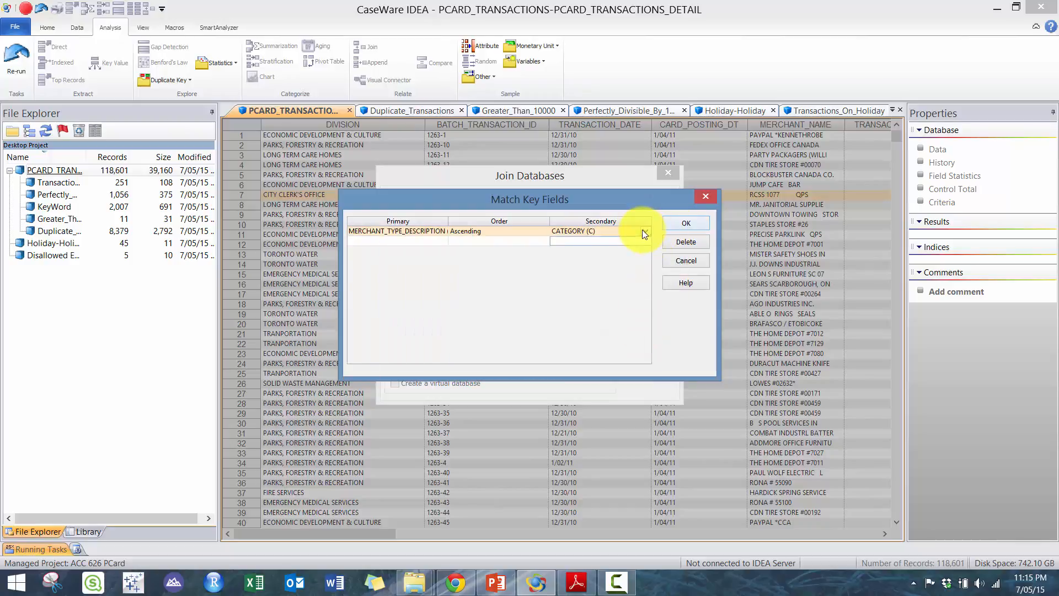
click(686, 222)
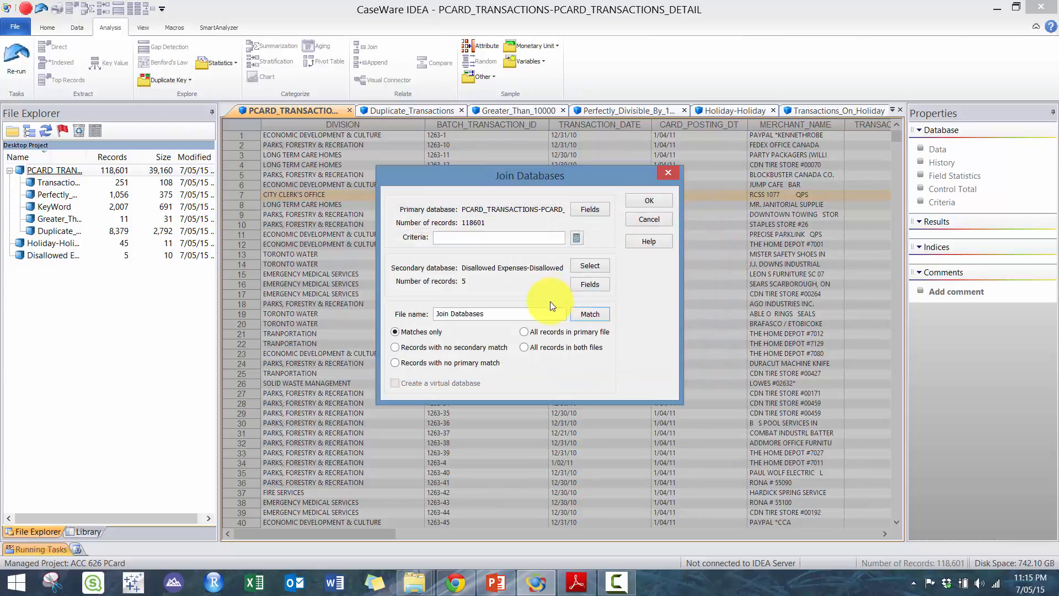
- Name the output file Disallowed_Merchant_Categories and run the matches-only join
drag(506, 316, 328, 303)
text(Disa)
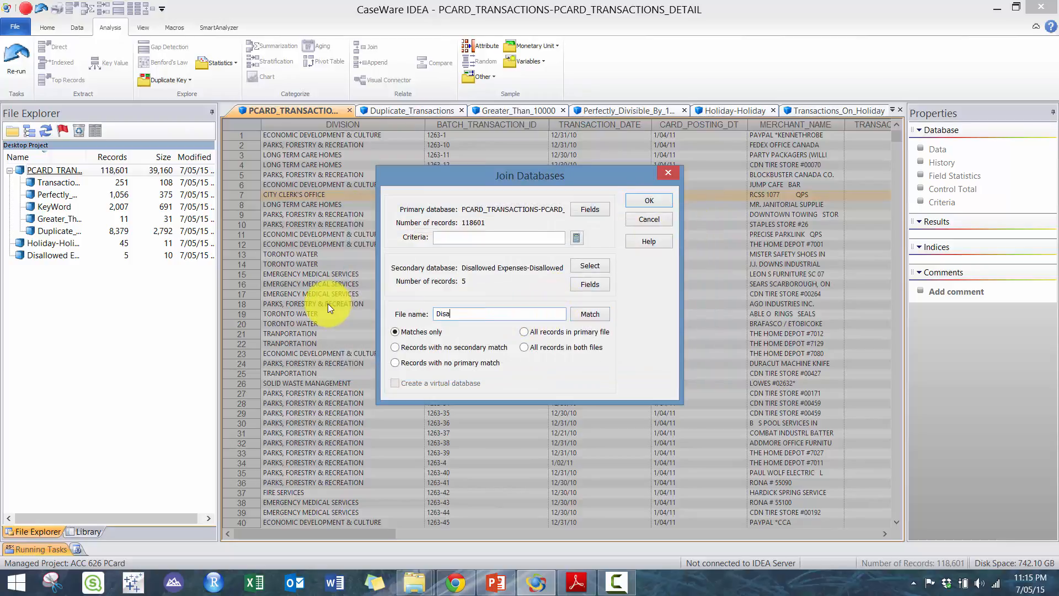
text(llowed_Merchant_Categories)
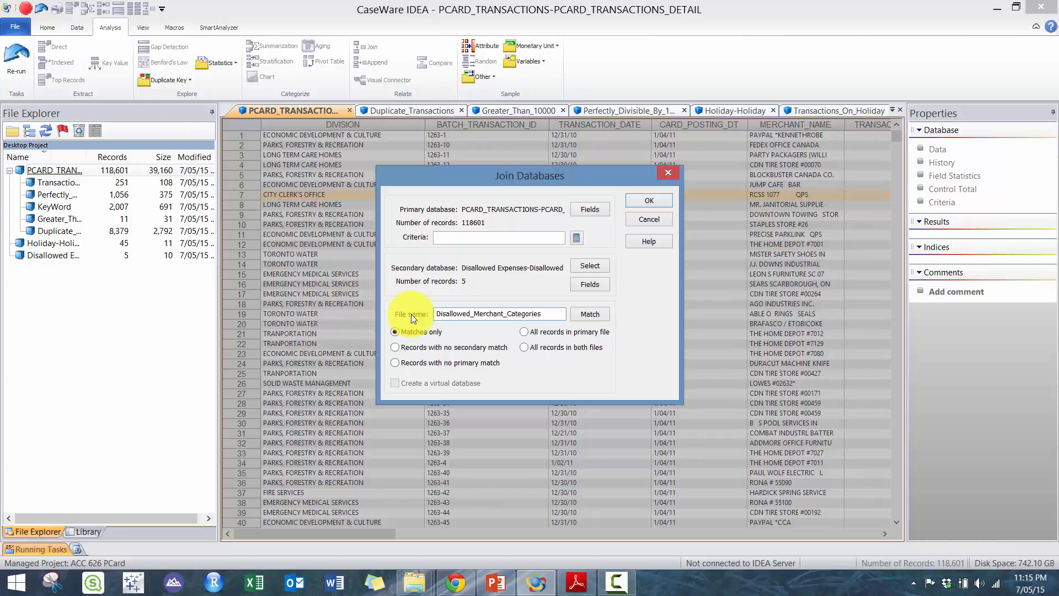
click(641, 202)
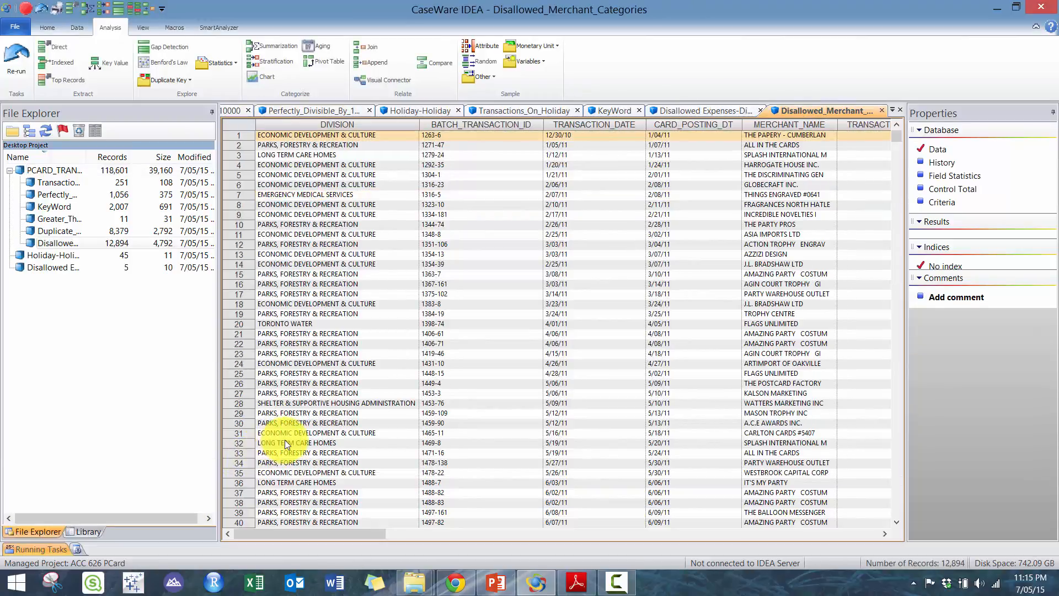
- Switch to PowerPoint and review the listed procedures, highlighting those from public holidays to not-allowed merchant categories
click(495, 583)
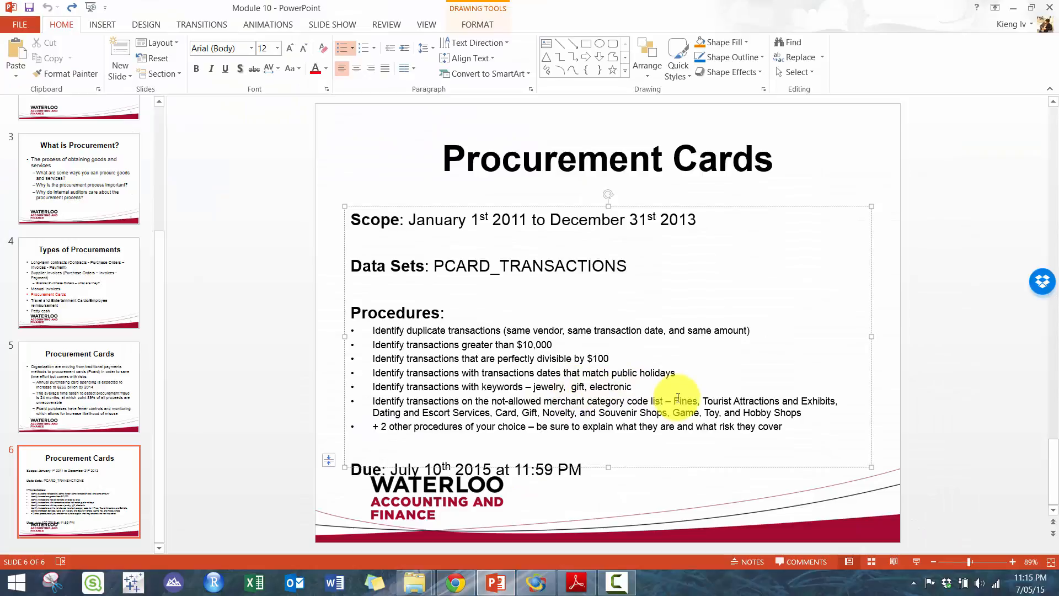
click(653, 346)
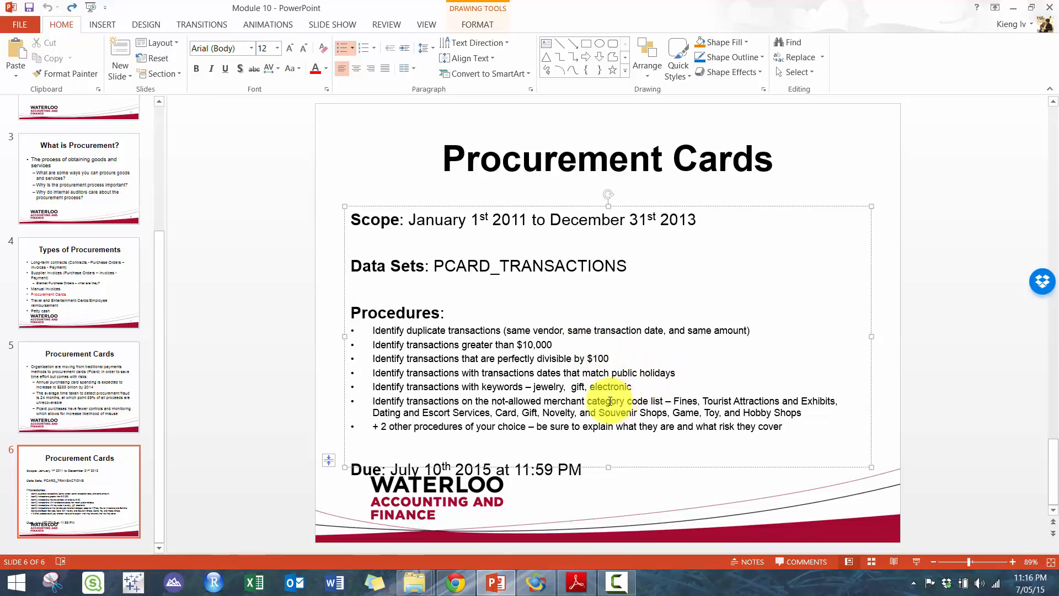
drag(772, 411, 433, 377)
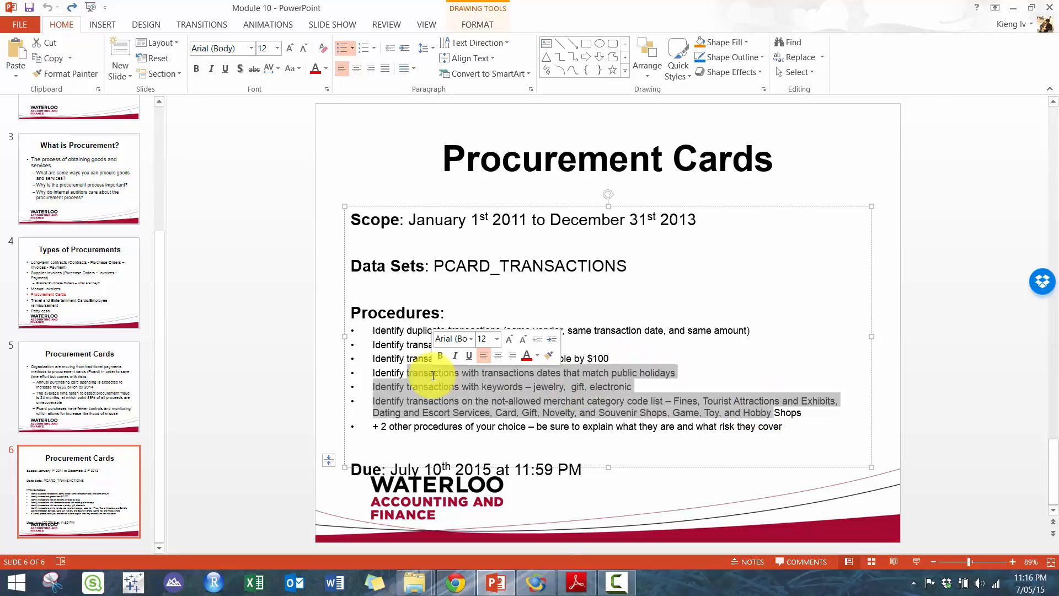